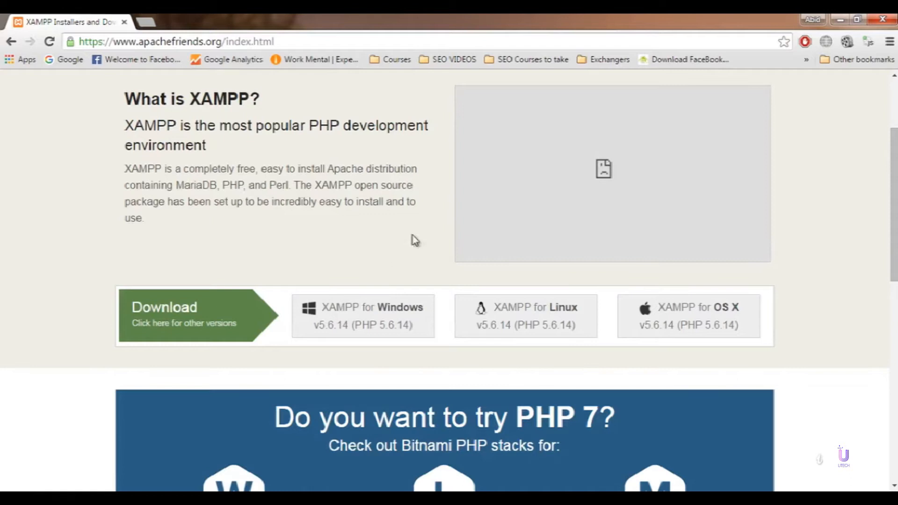
# Step: Close the Chrome window showing the XAMPP v5.6.14 download page
pyautogui.click(872, 22)
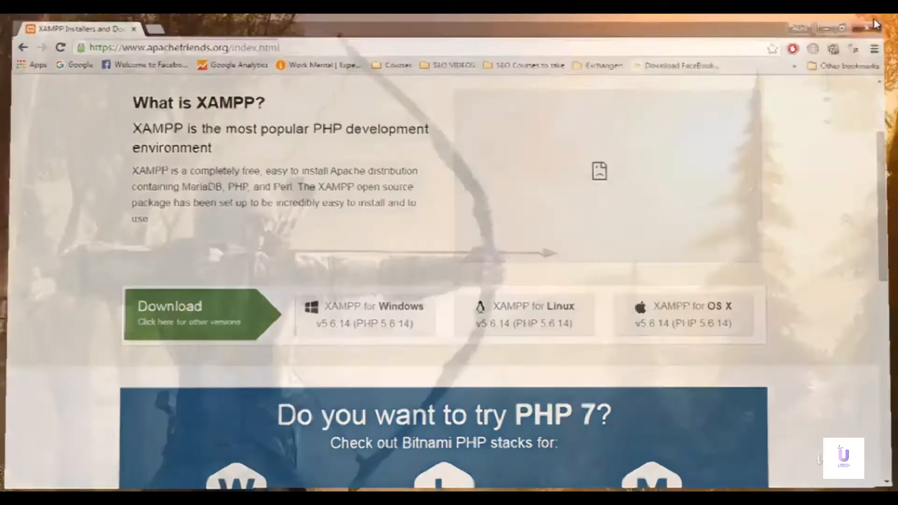
# Step: Browse through Computer to D:\Documents\xampp\htdocs
pyautogui.click(17, 498)
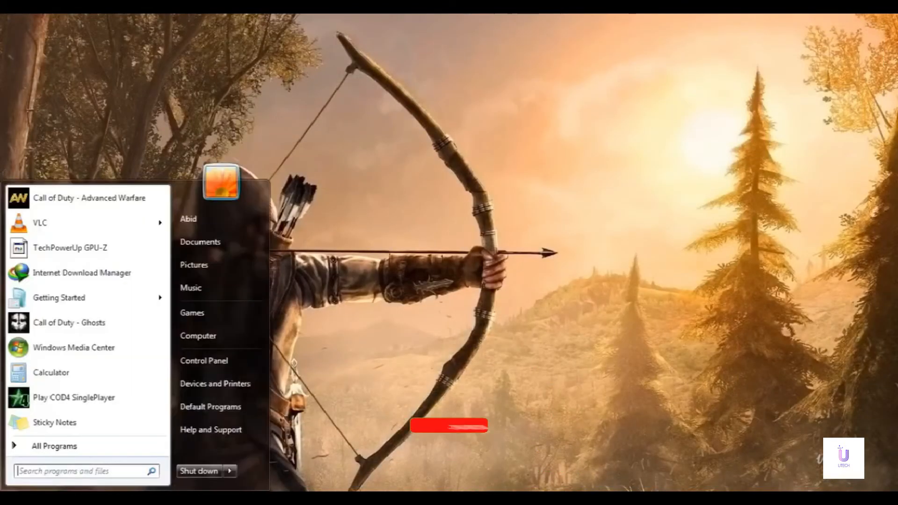
pyautogui.click(206, 337)
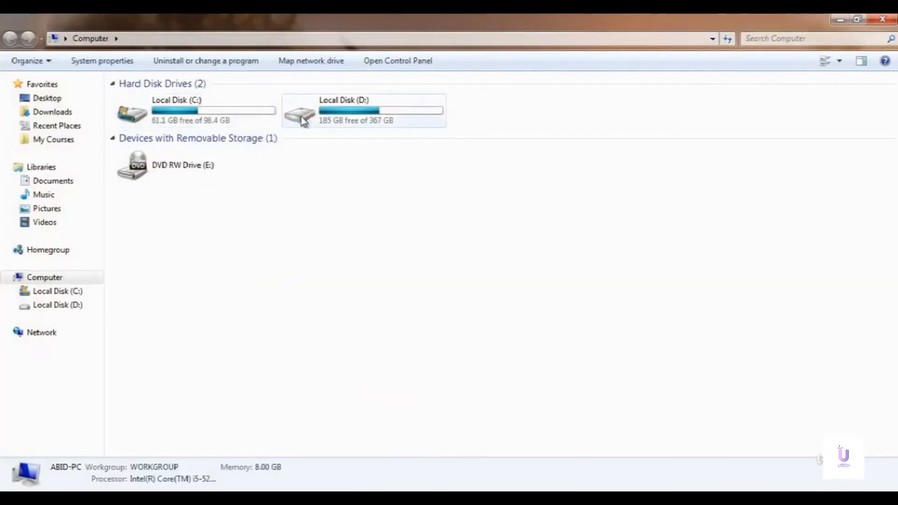
pyautogui.doubleClick(340, 117)
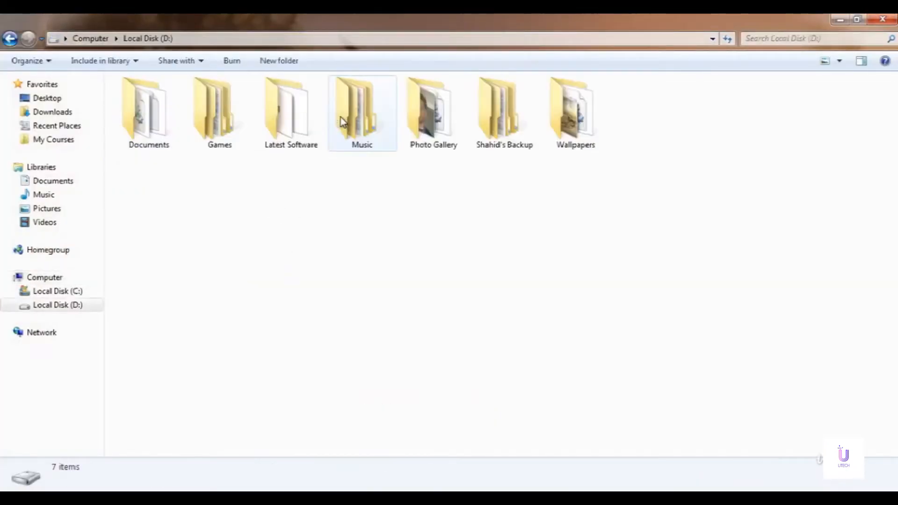
pyautogui.doubleClick(154, 147)
pyautogui.scroll(-4, 224, 146)
pyautogui.scroll(3, 225, 146)
pyautogui.scroll(-1, 226, 142)
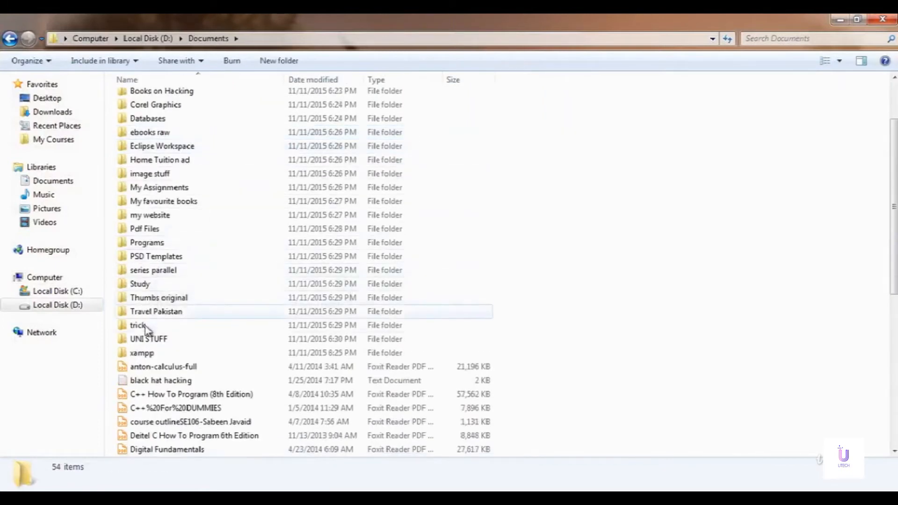
pyautogui.click(149, 356)
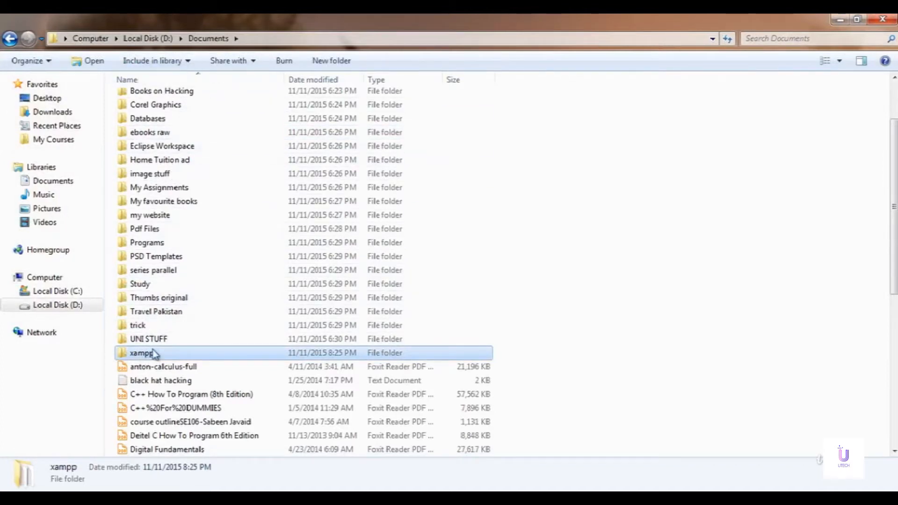
pyautogui.doubleClick(145, 354)
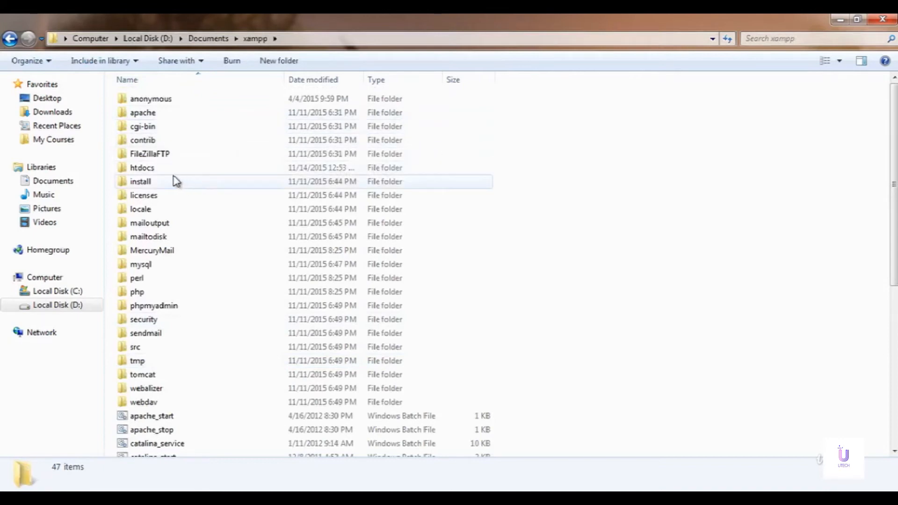
pyautogui.click(151, 171)
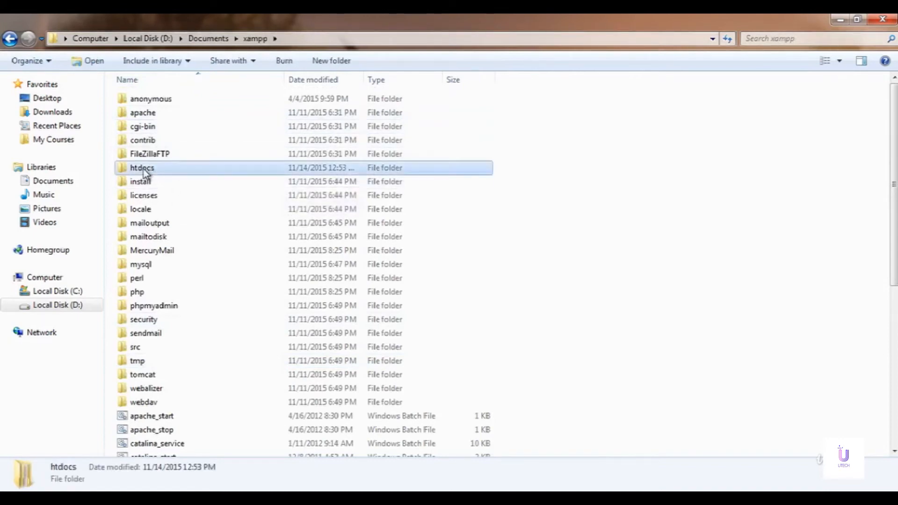
pyautogui.doubleClick(143, 169)
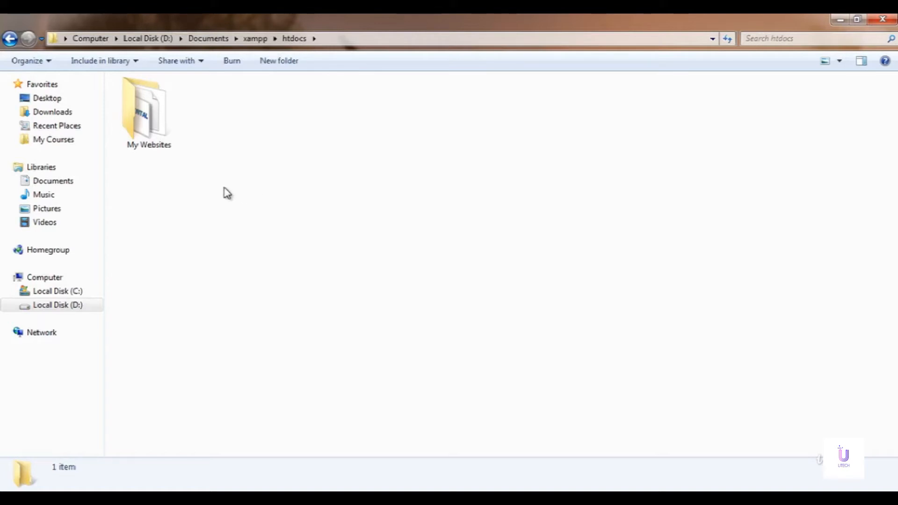
# Step: Create a new folder named 'Wordpress' in htdocs and refresh the view
pyautogui.click(155, 138)
pyautogui.click(174, 176)
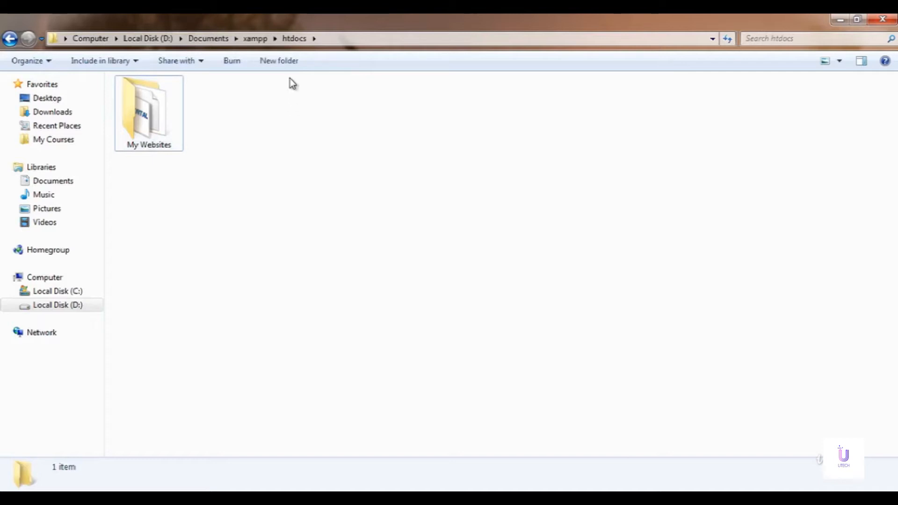
pyautogui.rightClick(262, 162)
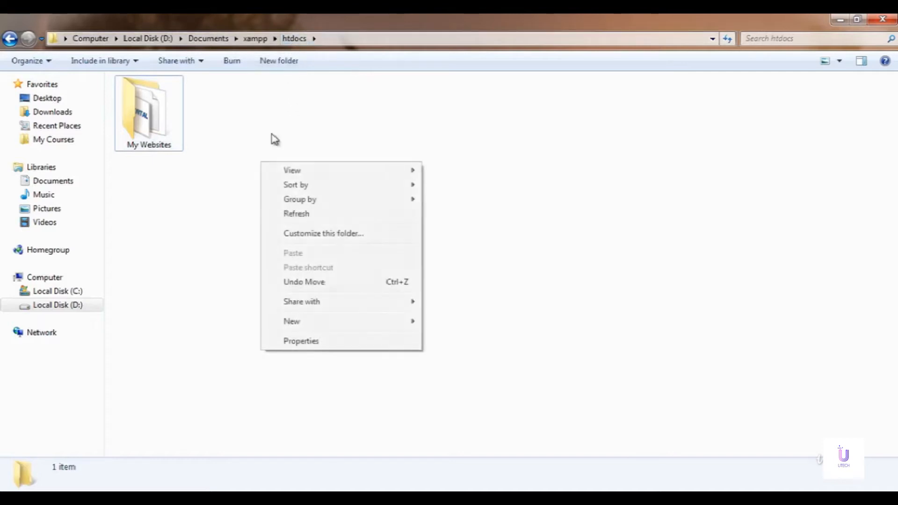
pyautogui.moveTo(402, 324)
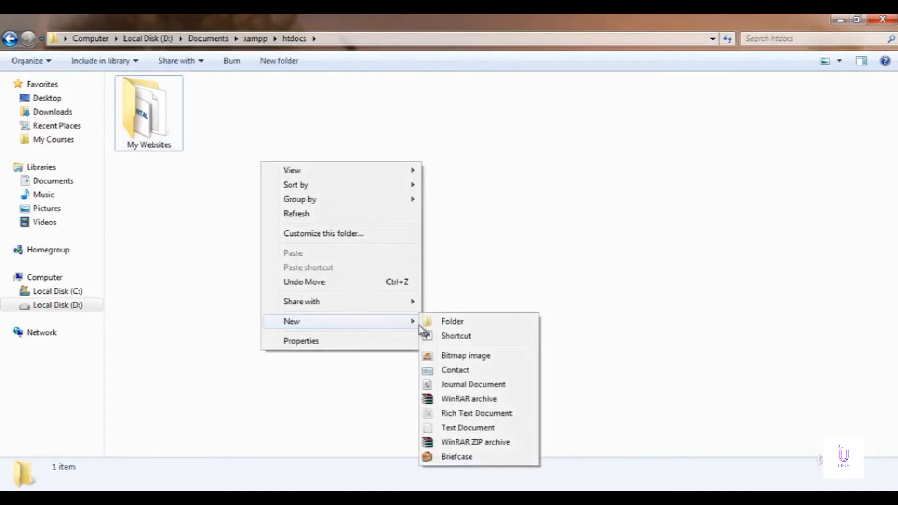
pyautogui.click(451, 321)
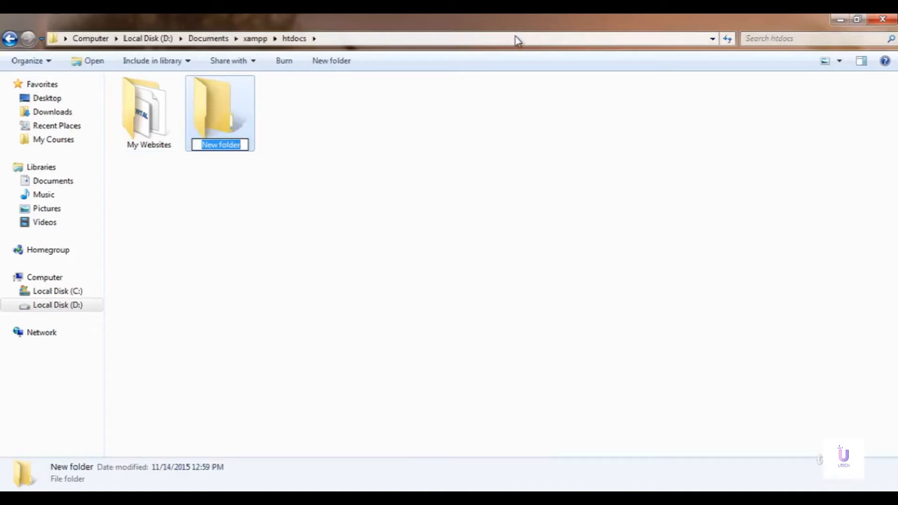
pyautogui.write('Wrdpres')
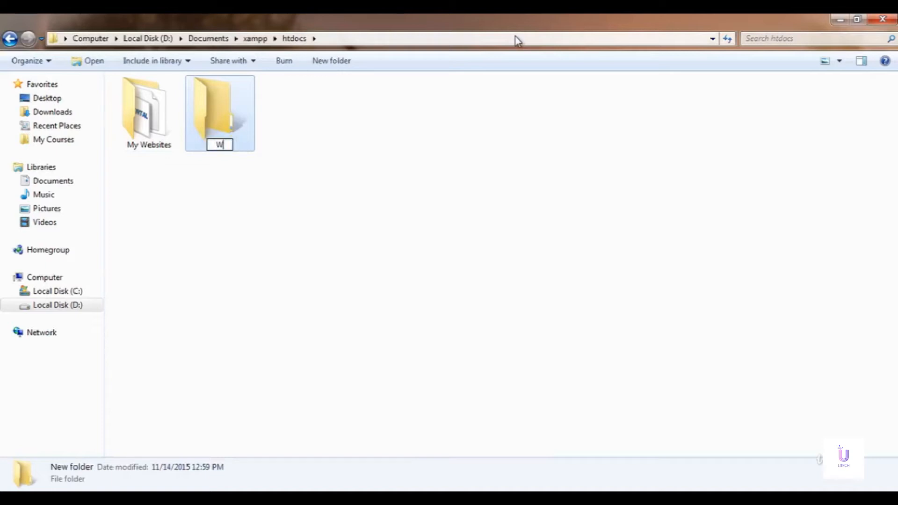
pyautogui.press('BackSpace')
pyautogui.press('BackSpace')
pyautogui.press('BackSpace')
pyautogui.press('BackSpace')
pyautogui.press('BackSpace')
pyautogui.press('BackSpace')
pyautogui.write('ordpress')
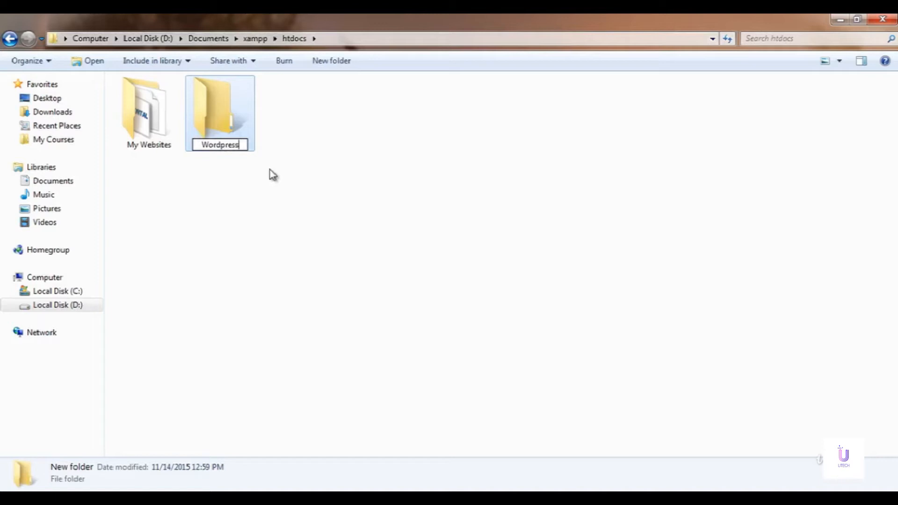
pyautogui.click(295, 163)
pyautogui.rightClick(293, 156)
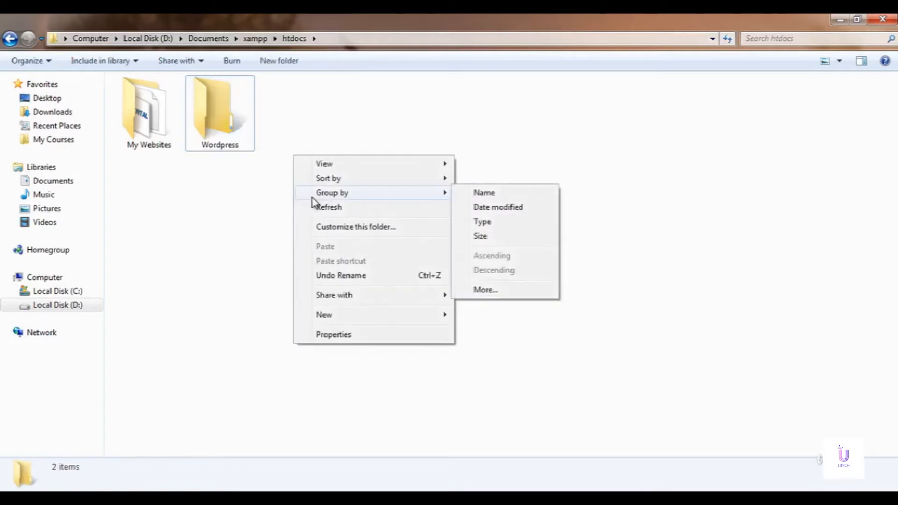
pyautogui.click(321, 206)
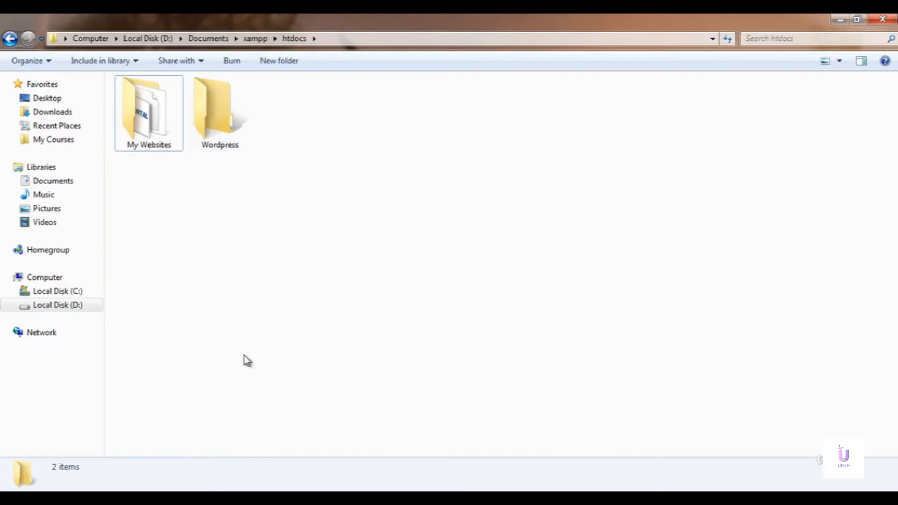
# Step: Open a new Chrome window and load wordpress.org
pyautogui.click(213, 497)
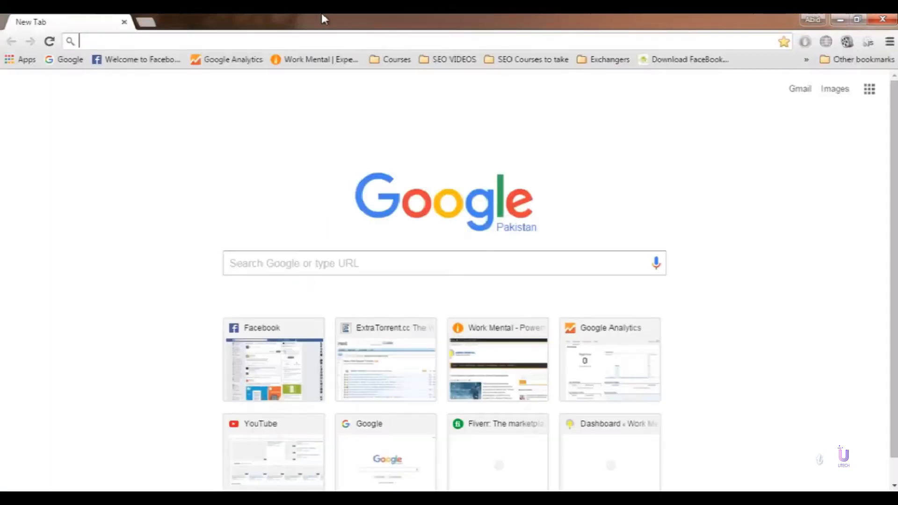
pyautogui.write('worr')
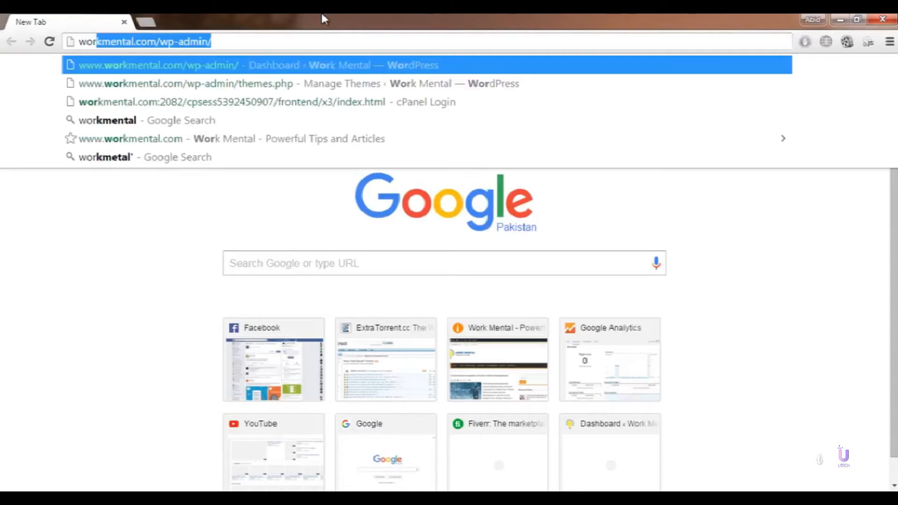
pyautogui.press('BackSpace')
pyautogui.press('BackSpace')
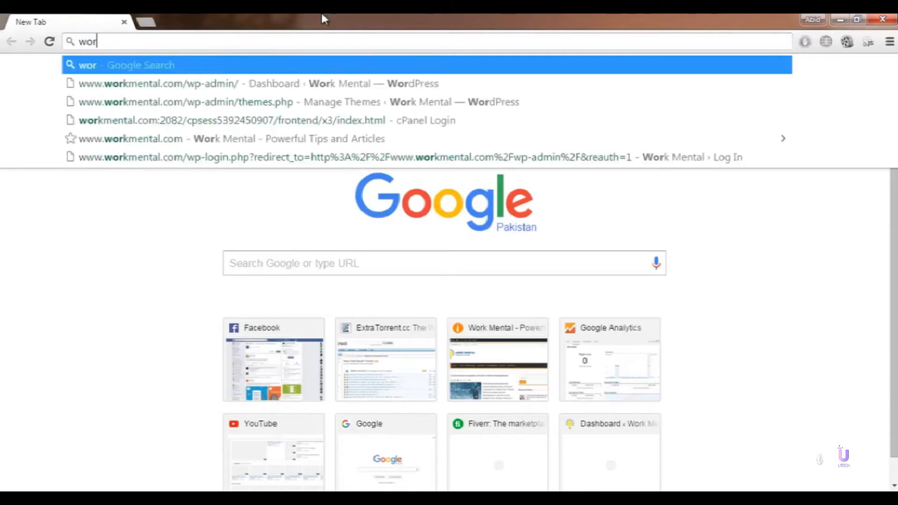
pyautogui.write('dpress.org')
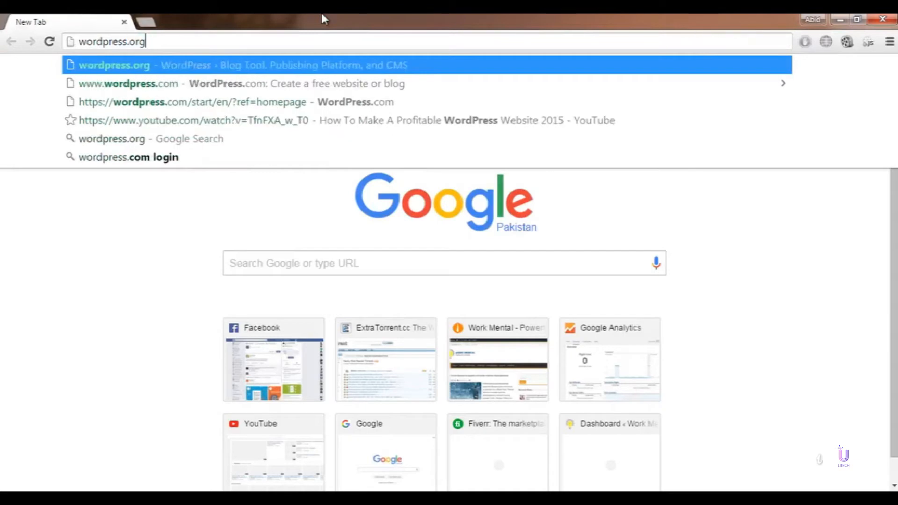
pyautogui.press('Return')
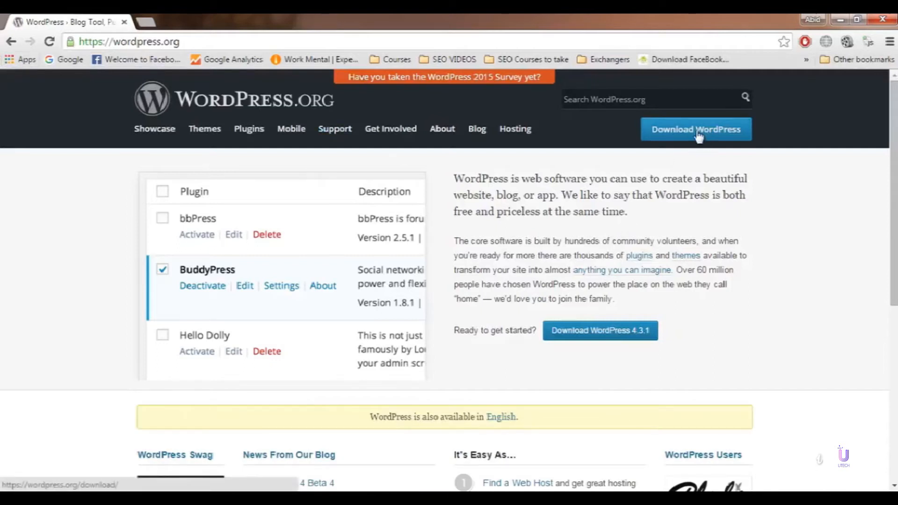
# Step: Download the WordPress 4.3.1 zip into Downloads, then open the Documents library
pyautogui.click(699, 129)
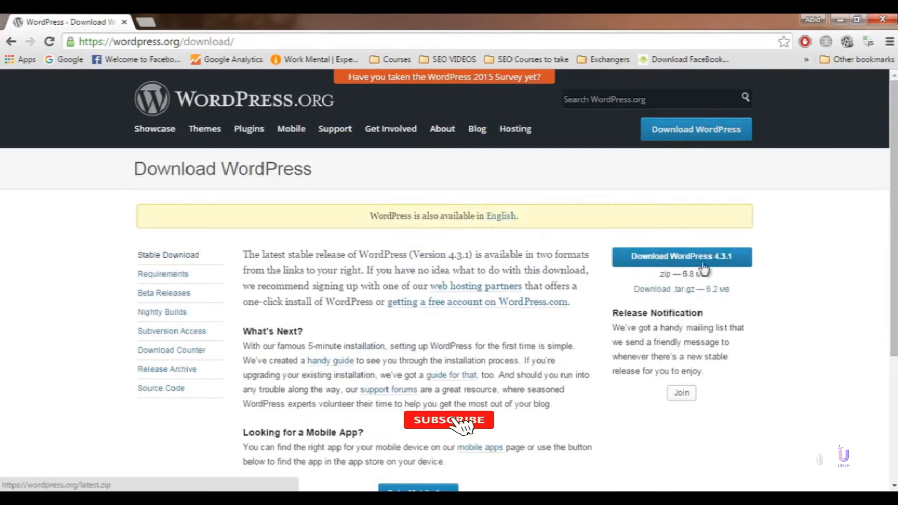
pyautogui.click(711, 257)
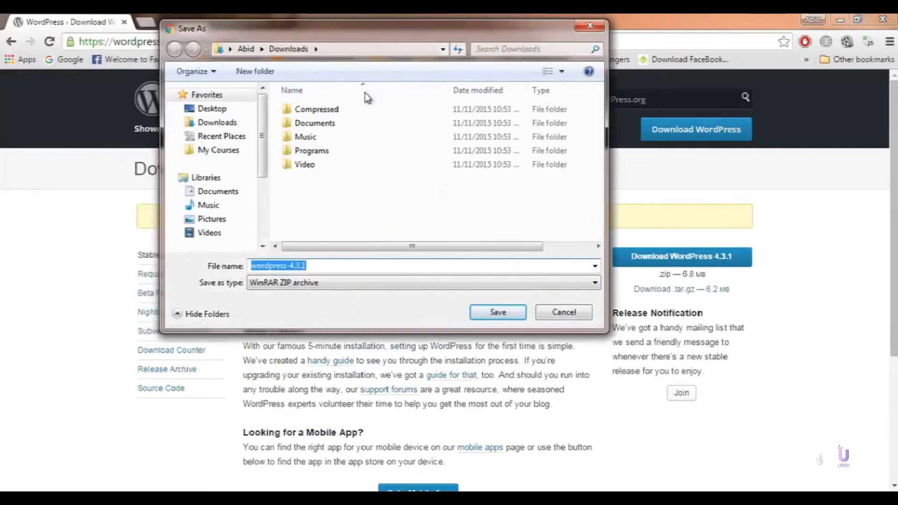
pyautogui.click(497, 311)
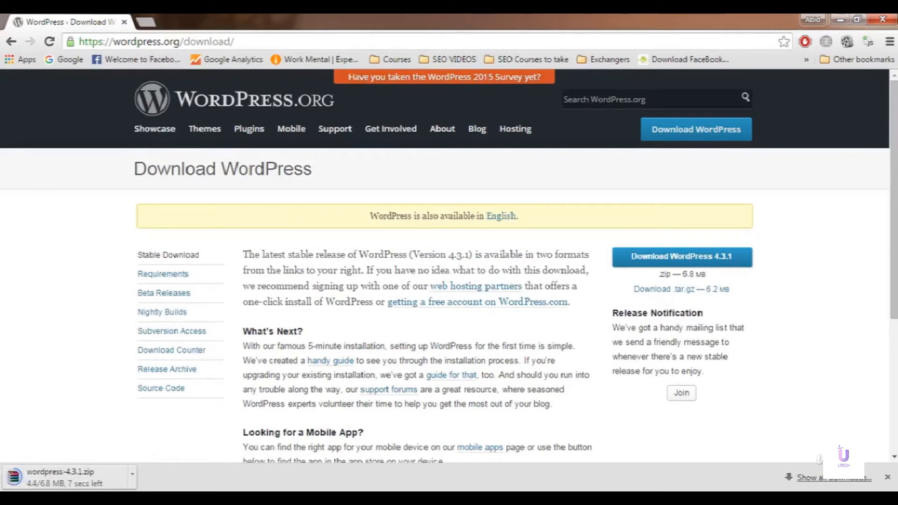
pyautogui.click(14, 499)
pyautogui.click(224, 244)
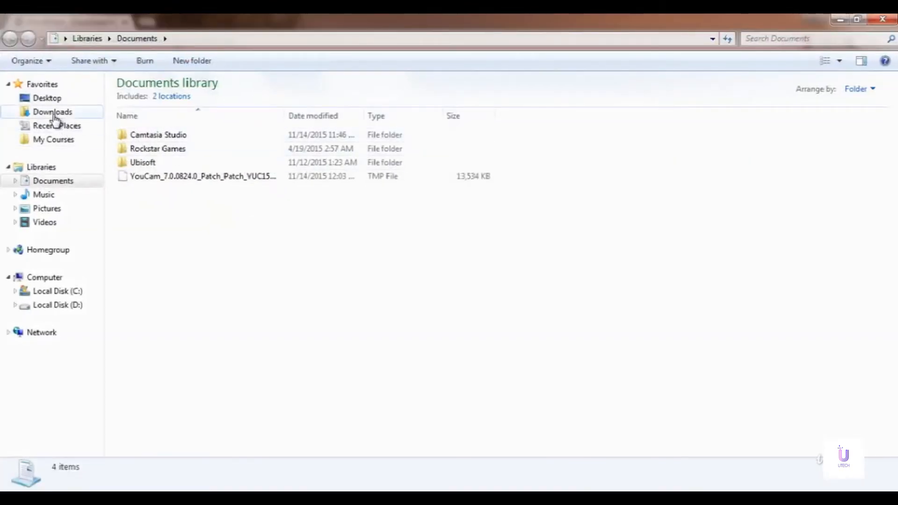
# Step: Cut the wordpress-4.3.1 zip from the Downloads folder
pyautogui.click(53, 113)
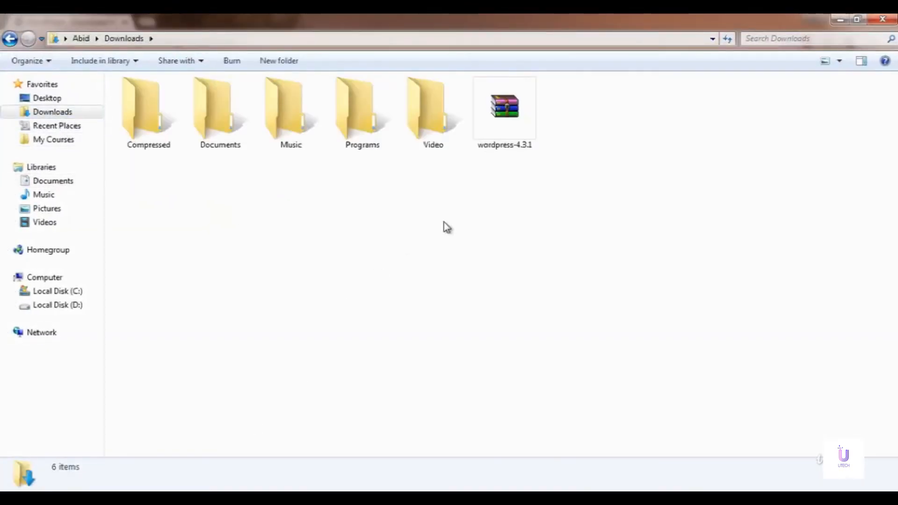
pyautogui.click(501, 140)
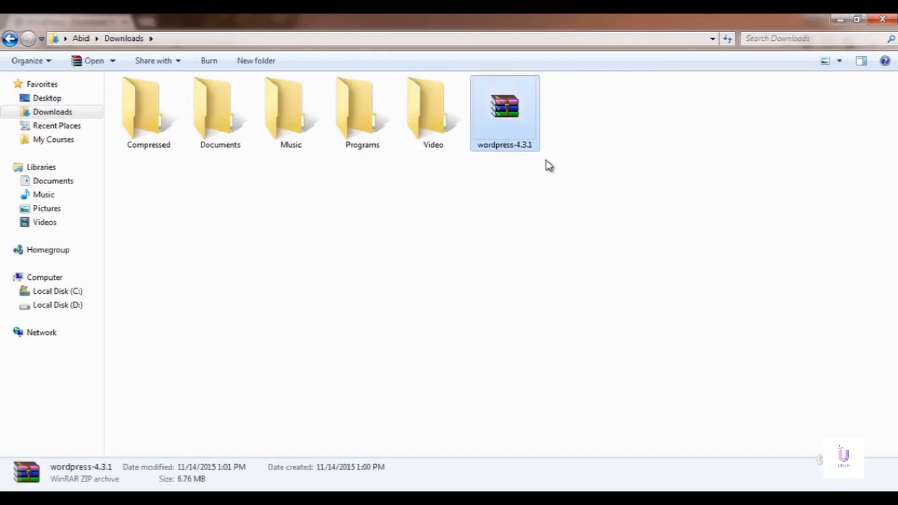
pyautogui.rightClick(514, 121)
pyautogui.click(544, 268)
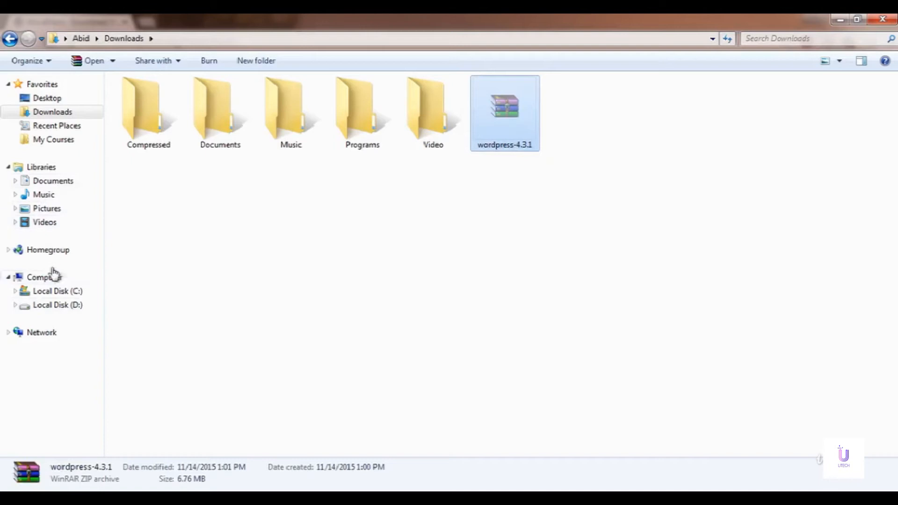
# Step: Paste the archive into the empty D:\Documents\xampp\htdocs\Wordpress folder
pyautogui.click(53, 305)
pyautogui.doubleClick(162, 137)
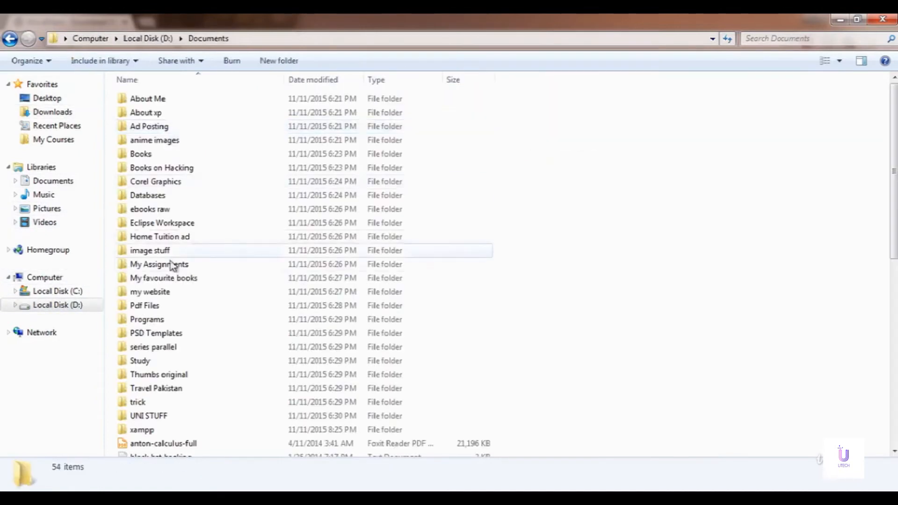
pyautogui.doubleClick(141, 430)
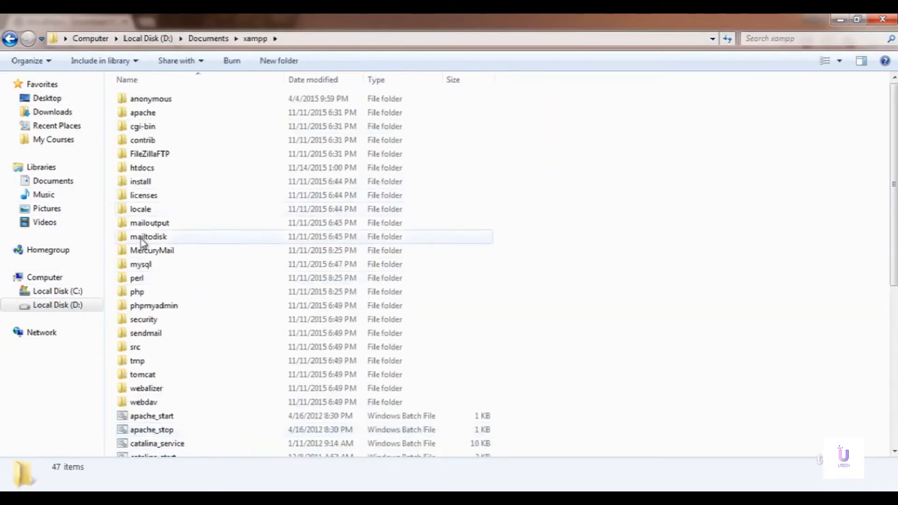
pyautogui.click(147, 171)
pyautogui.doubleClick(147, 171)
pyautogui.doubleClick(232, 144)
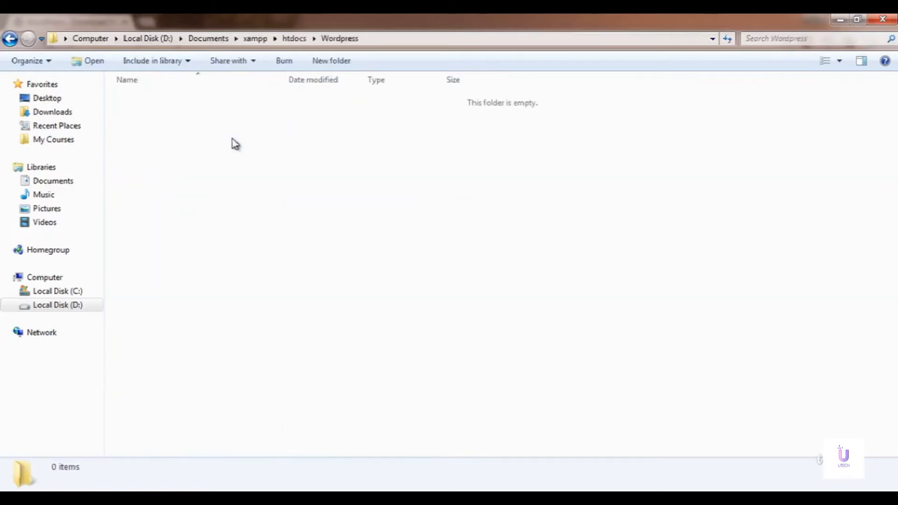
pyautogui.rightClick(208, 183)
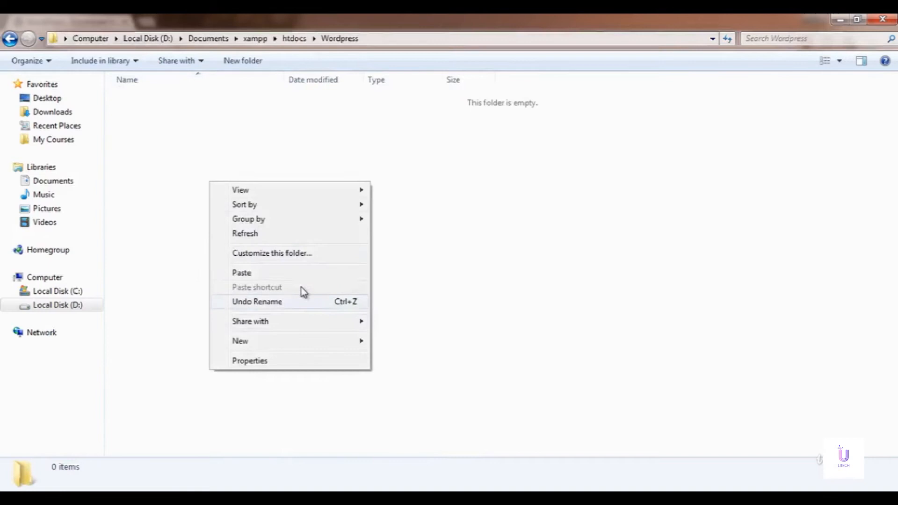
pyautogui.click(273, 273)
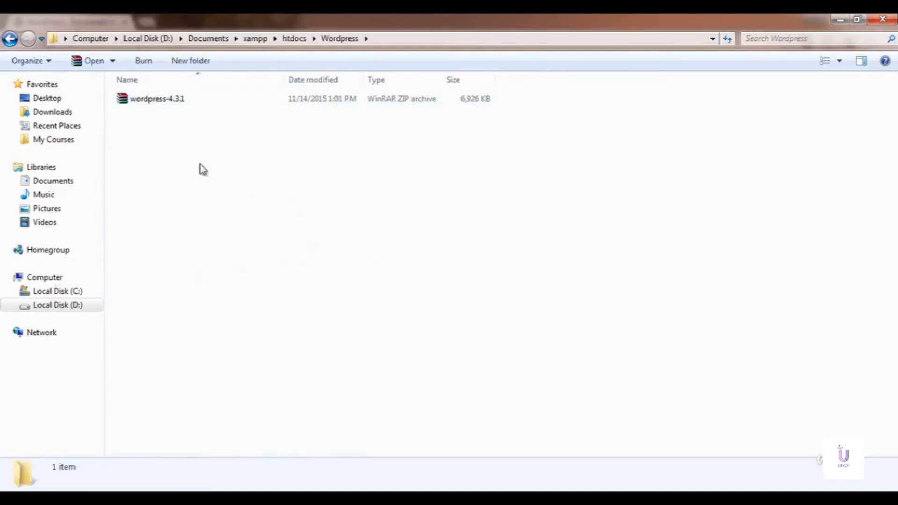
pyautogui.rightClick(187, 100)
# Step: Extract the wordpress-4.3.1 zip into the current folder
pyautogui.click(173, 104)
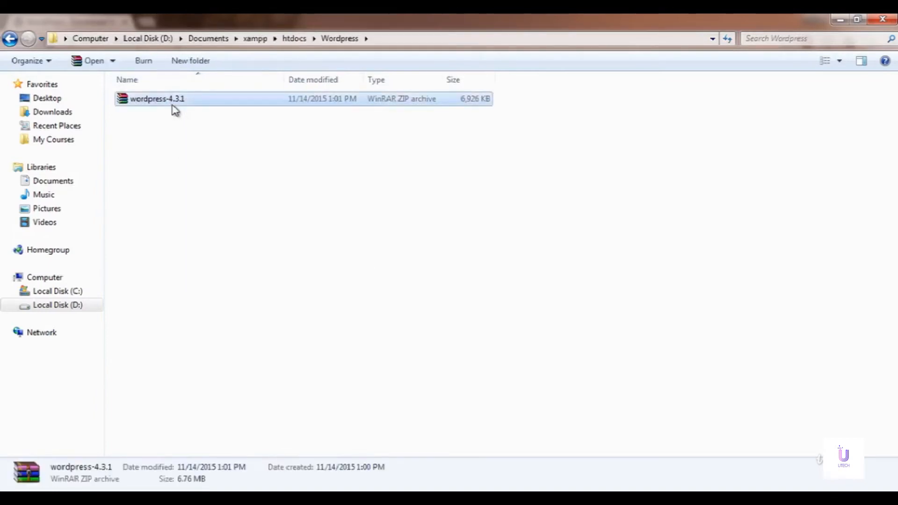
pyautogui.rightClick(173, 104)
pyautogui.click(187, 142)
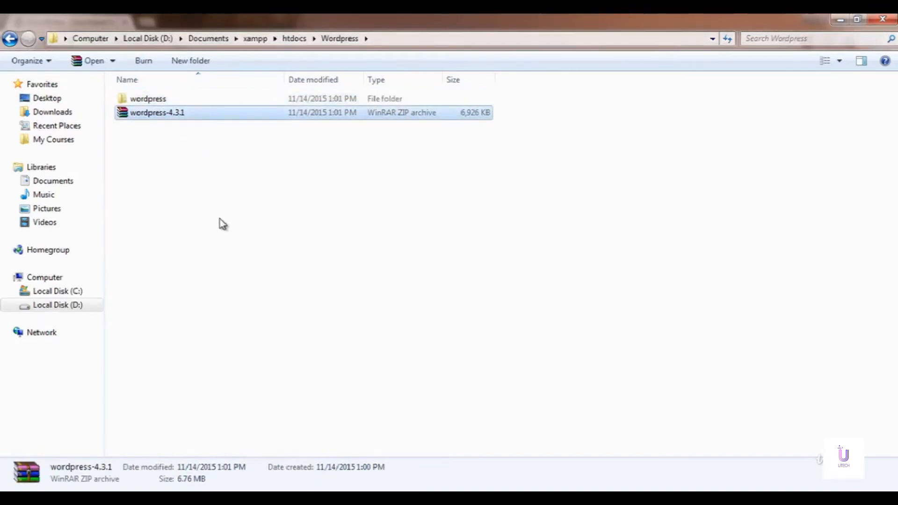
# Step: Permanently delete the wordpress-4.3.1 zip file
pyautogui.click(168, 114)
pyautogui.hotkey('shift', 'Delete')
pyautogui.press('Return')
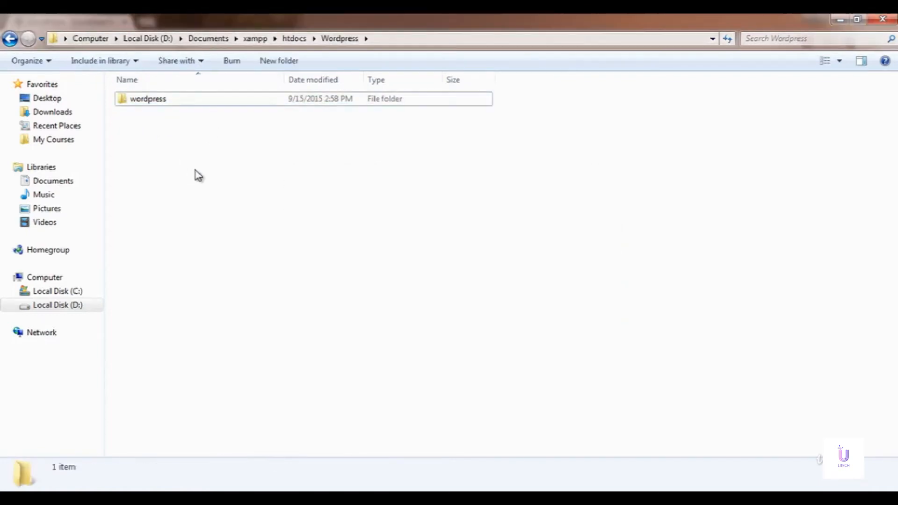
# Step: Move the 19 WordPress files from the inner wordpress folder up into htdocs\Wordpress
pyautogui.doubleClick(159, 99)
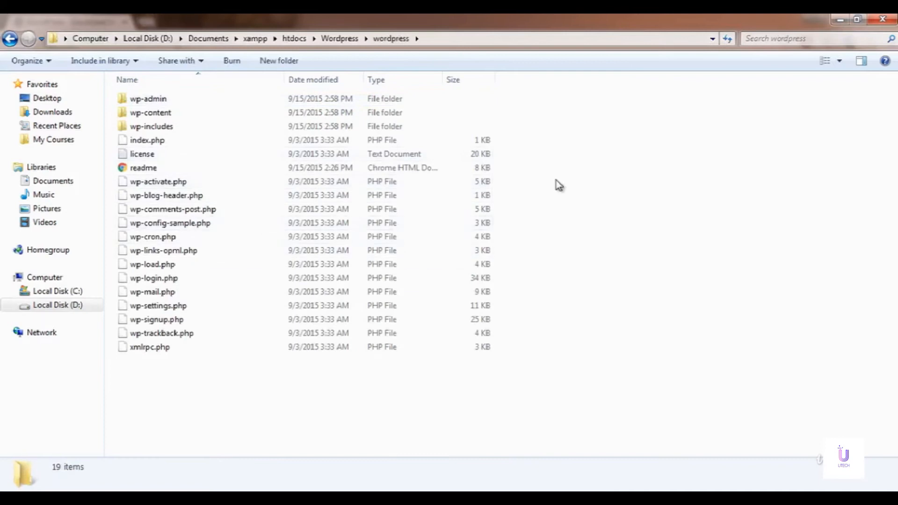
pyautogui.click(9, 39)
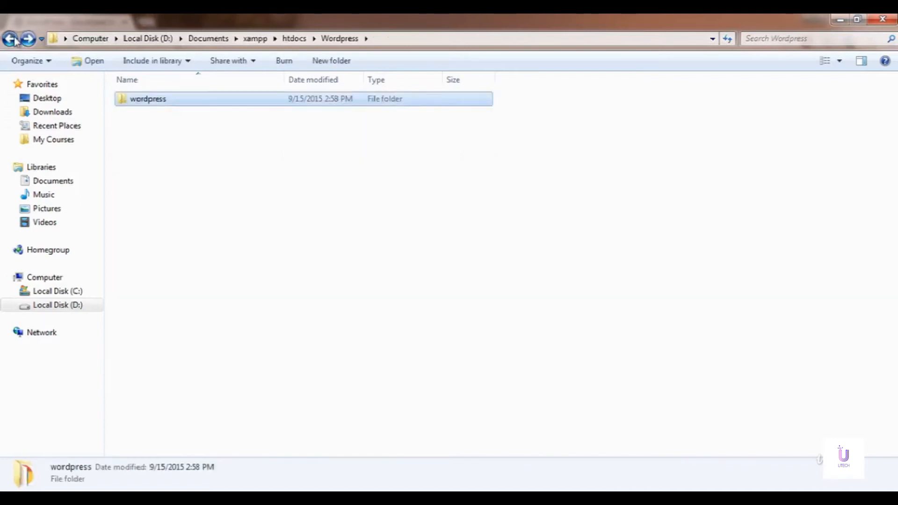
pyautogui.click(10, 38)
pyautogui.doubleClick(237, 127)
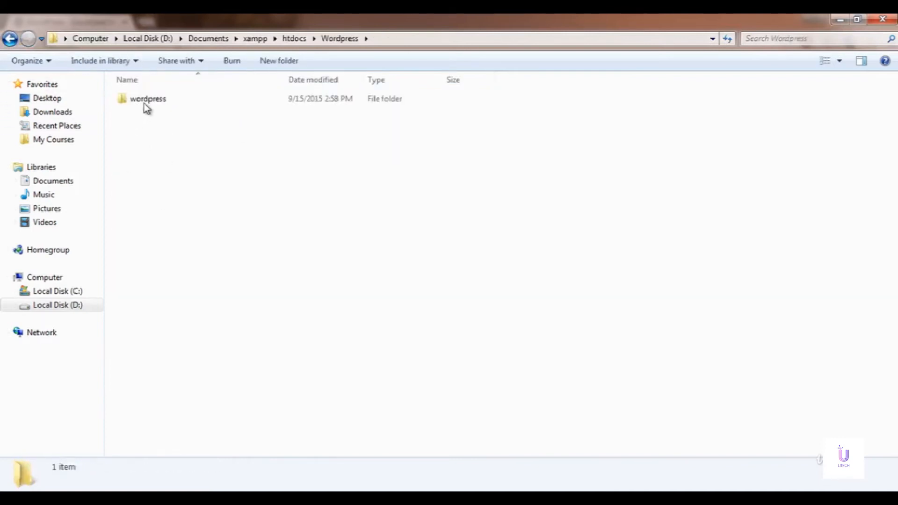
pyautogui.doubleClick(163, 101)
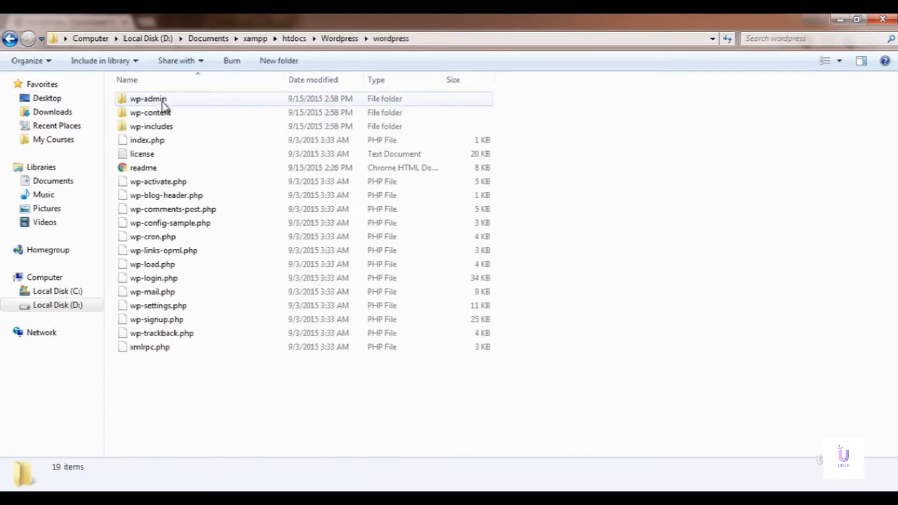
pyautogui.hotkey('ctrl', 'a')
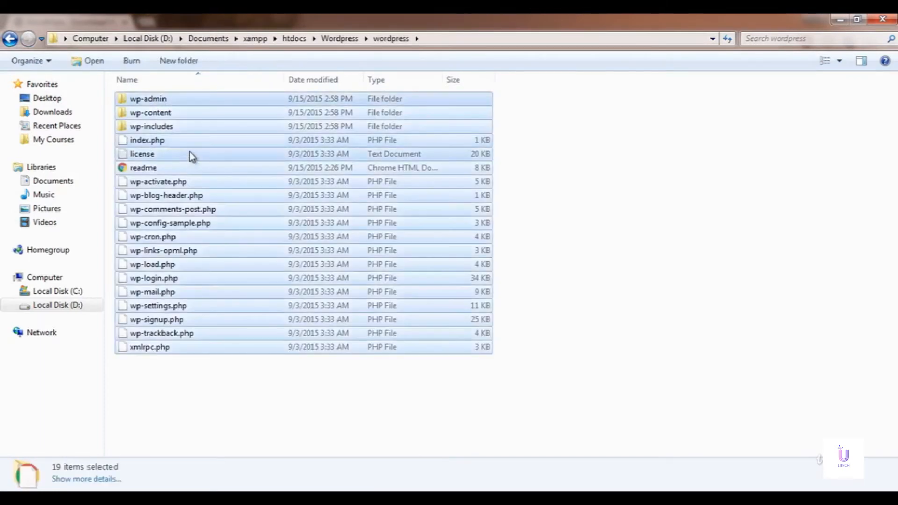
pyautogui.click(9, 38)
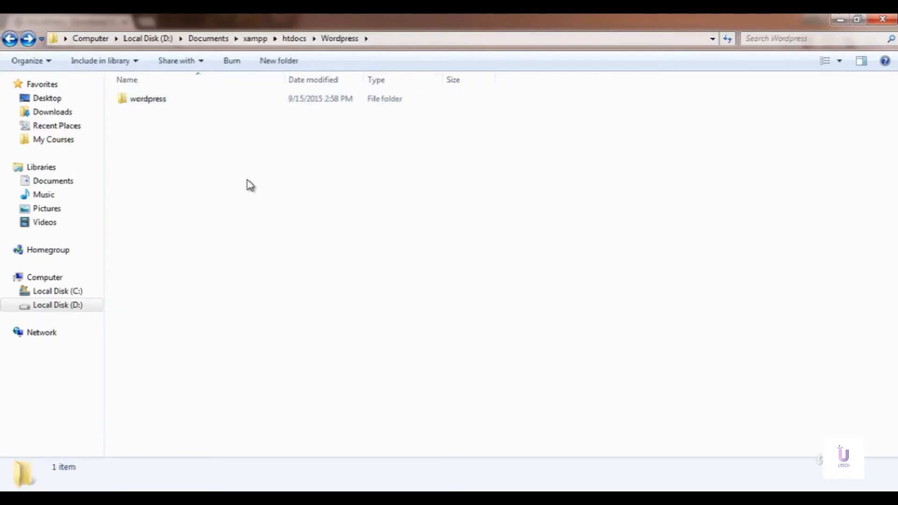
pyautogui.hotkey('ctrl', 'v')
# Step: Permanently delete the now-empty inner wordpress subfolder
pyautogui.click(158, 100)
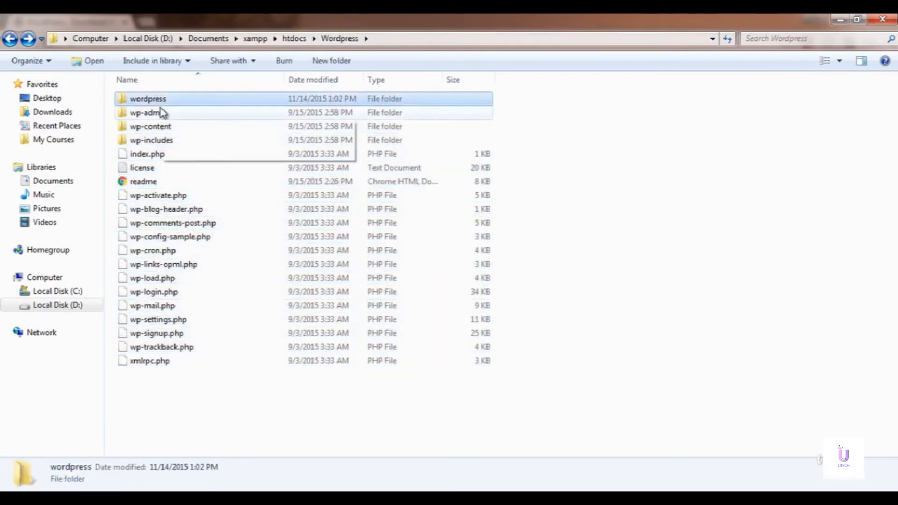
pyautogui.hotkey('shift', 'Delete')
pyautogui.press('Return')
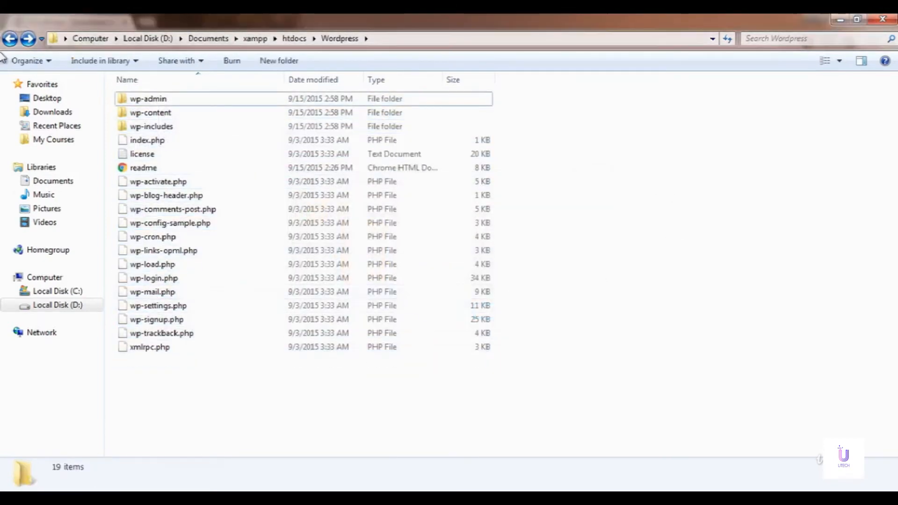
# Step: Check the files in htdocs\Wordpress, then return to the xampp folder
pyautogui.click(10, 39)
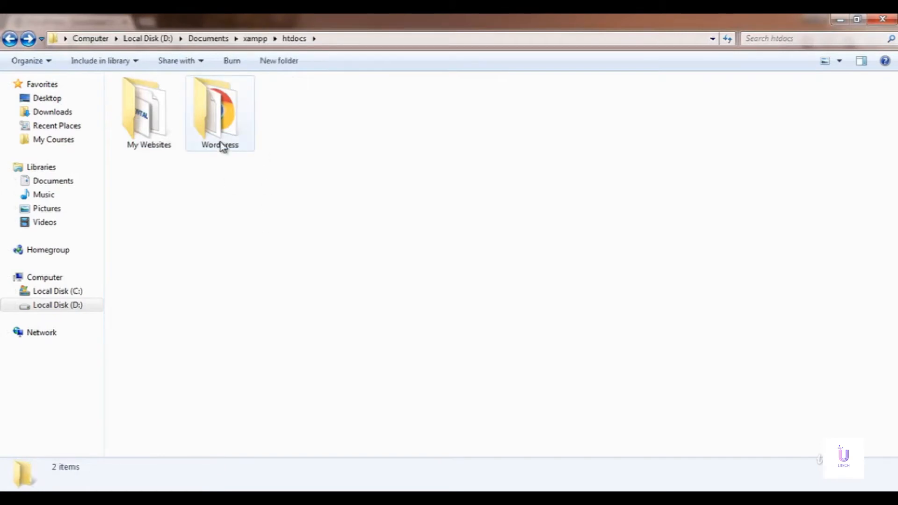
pyautogui.doubleClick(233, 127)
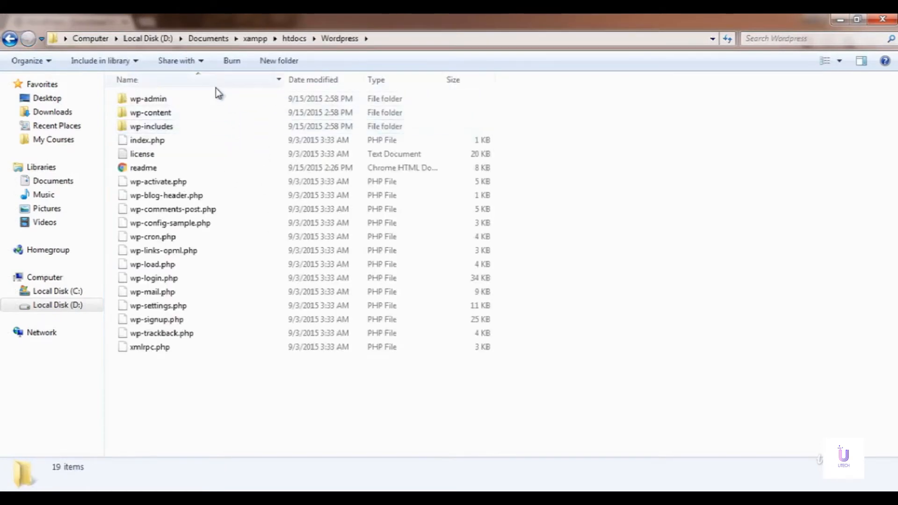
pyautogui.moveTo(190, 391); pyautogui.dragTo(118, 87)
pyautogui.click(625, 173)
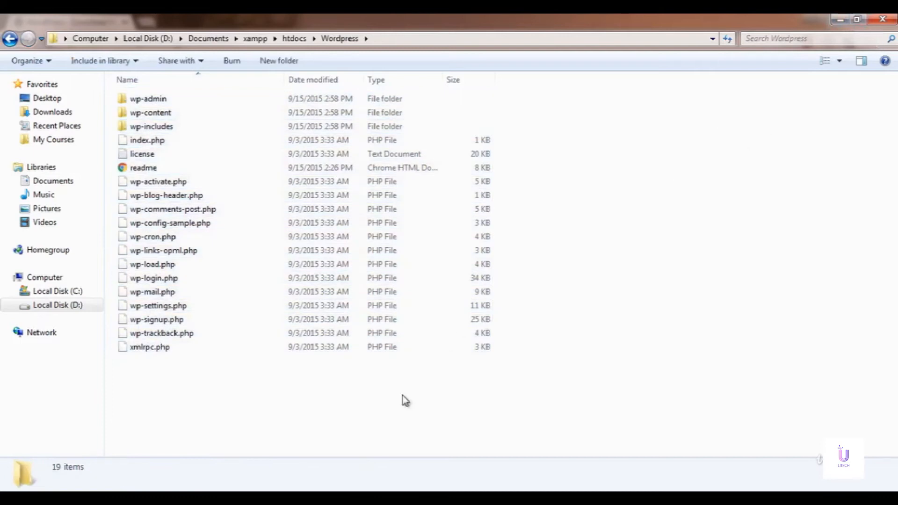
pyautogui.click(9, 40)
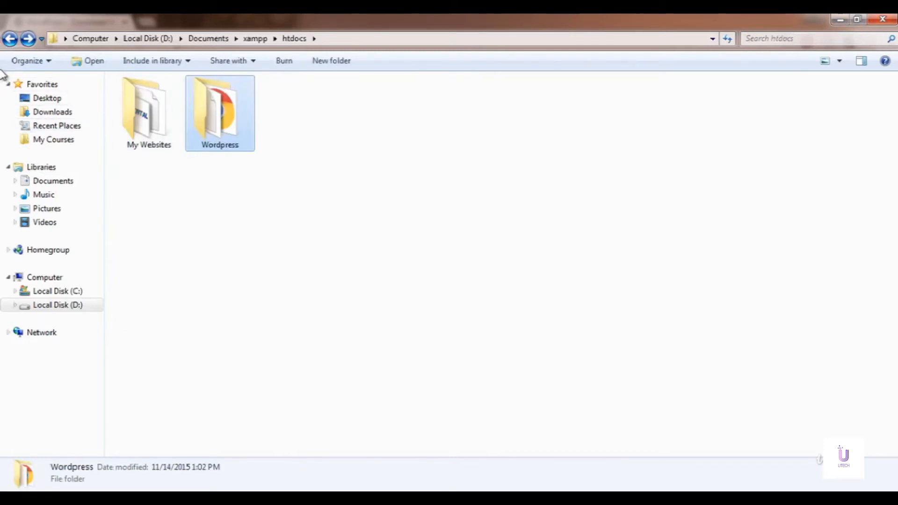
pyautogui.click(9, 40)
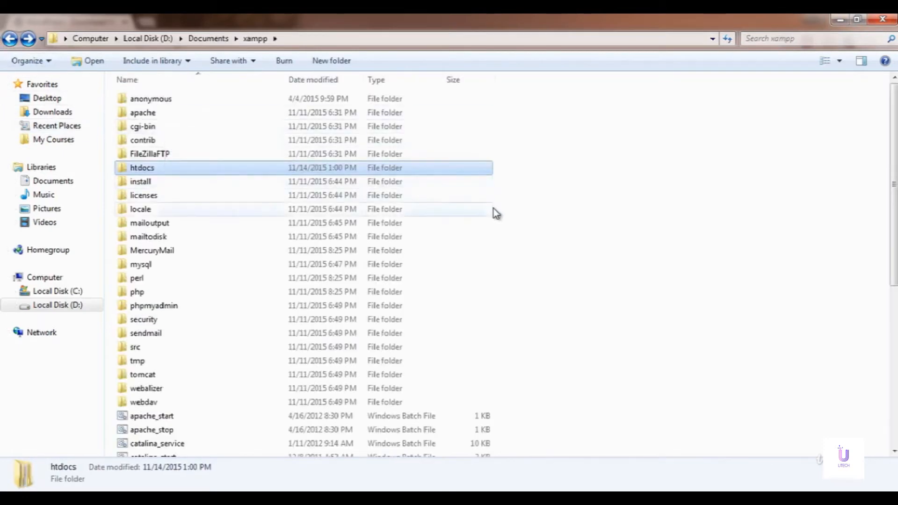
pyautogui.scroll(-7, 572, 305)
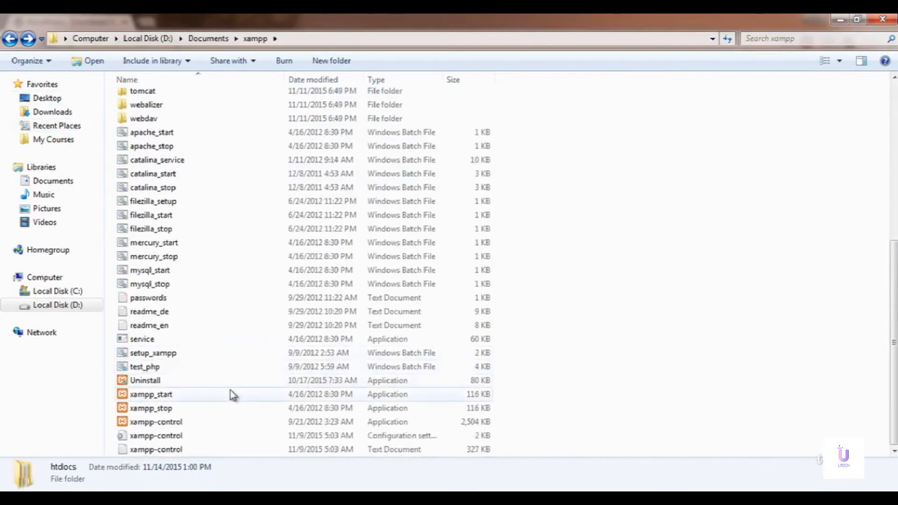
pyautogui.click(200, 431)
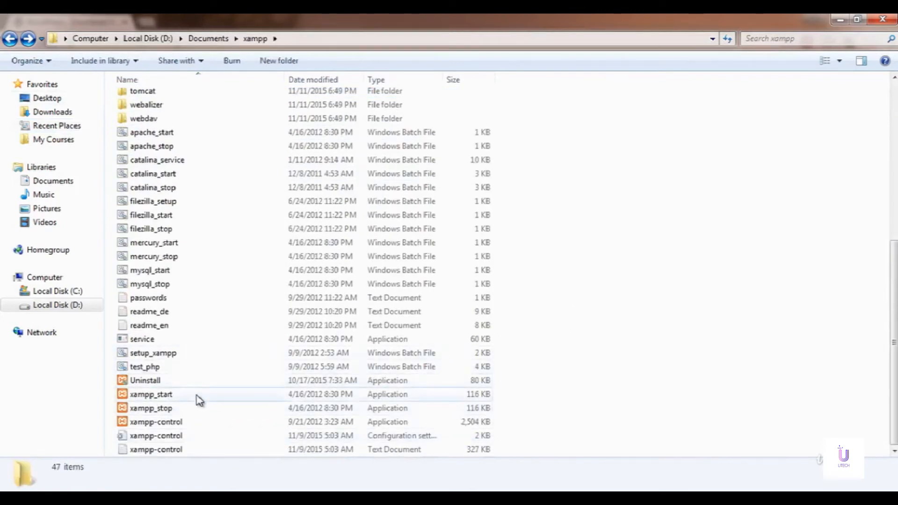
# Step: Restart Apache (ports 80, 443) and MySQL (3306) in XAMPP Control Panel, then close it
pyautogui.doubleClick(160, 423)
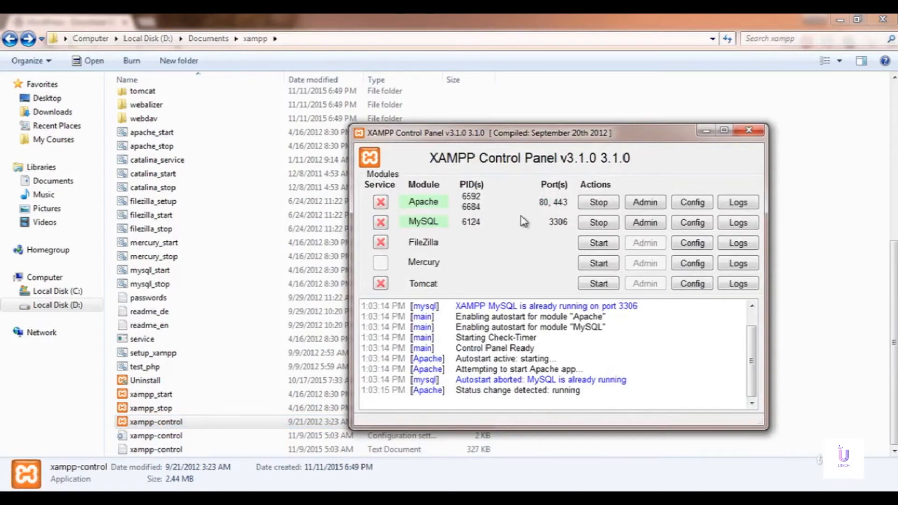
pyautogui.click(592, 203)
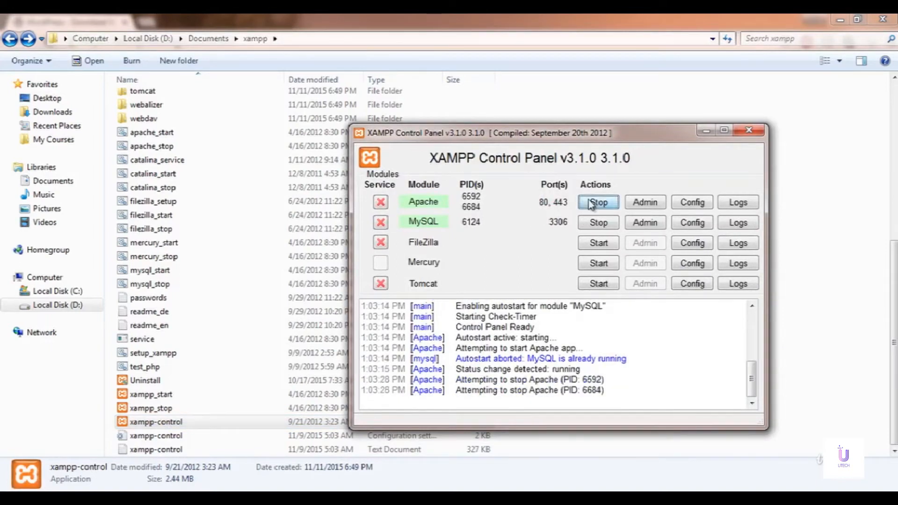
pyautogui.click(589, 223)
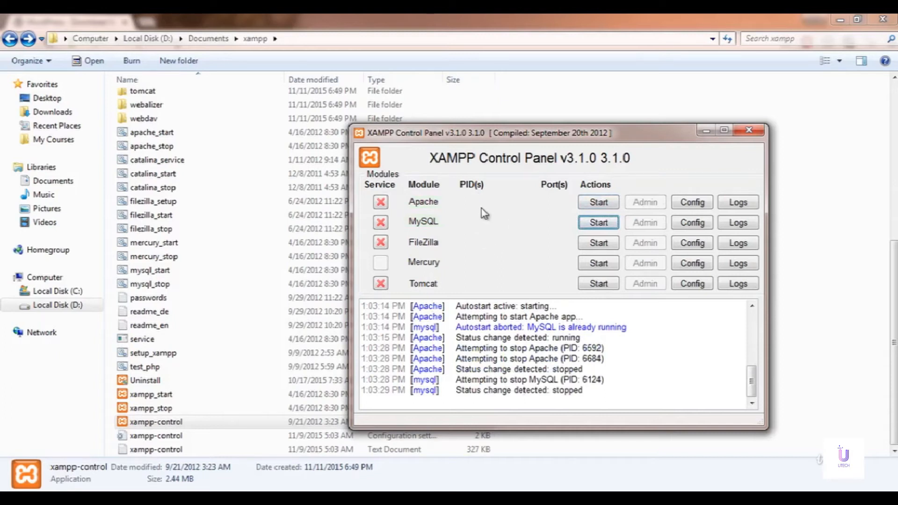
pyautogui.click(596, 202)
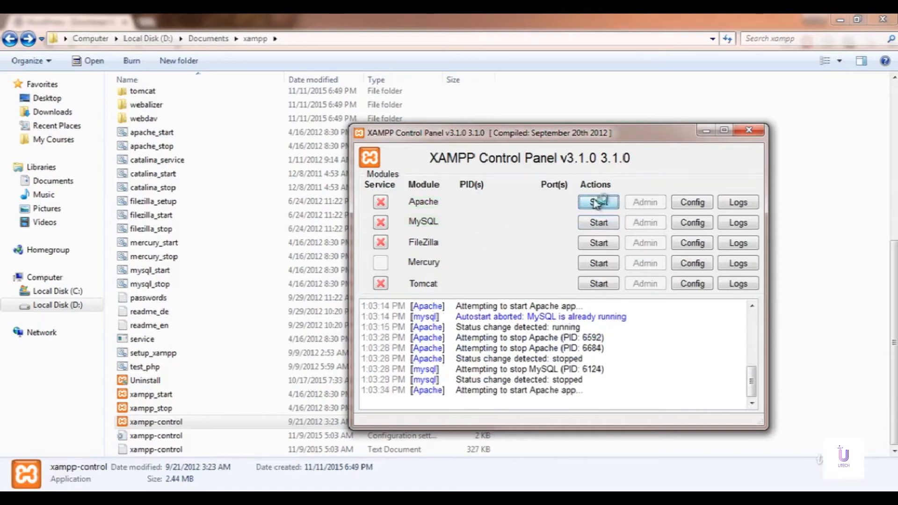
pyautogui.click(592, 225)
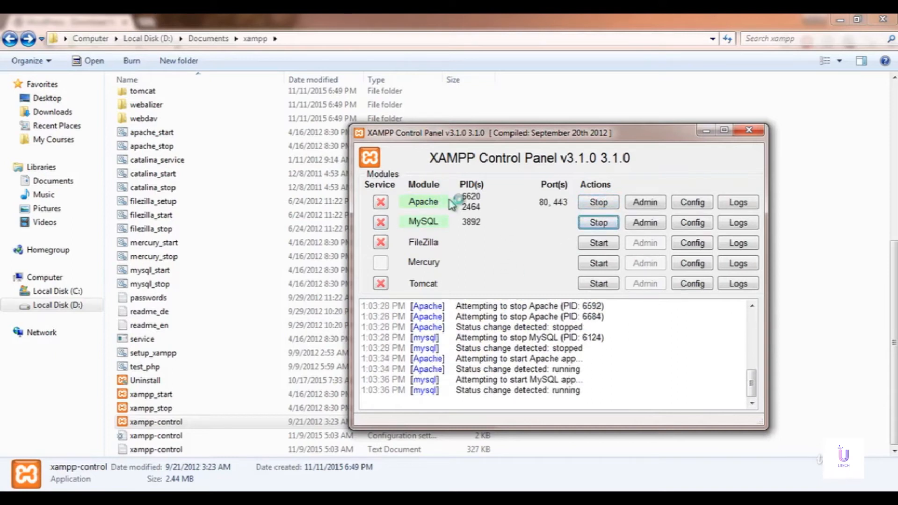
pyautogui.click(750, 132)
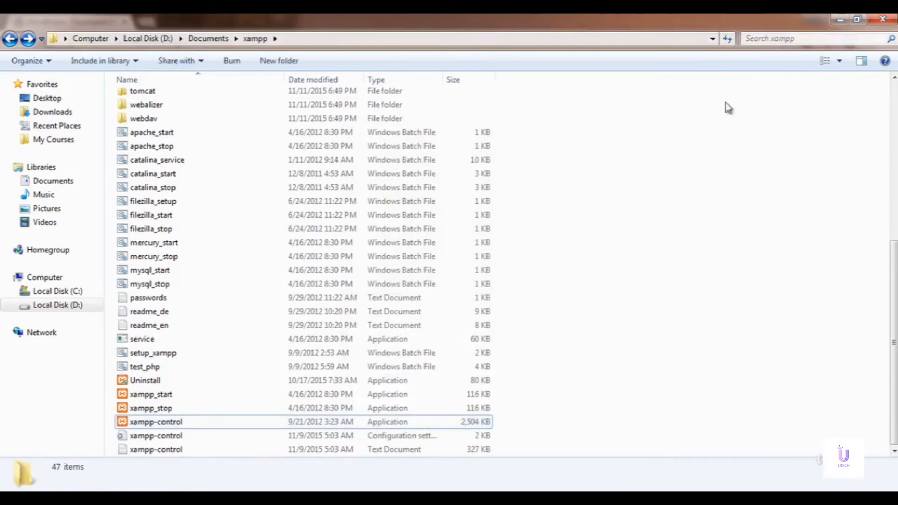
# Step: Replace the download tab with localhost and open its Wordpress folder link
pyautogui.click(192, 498)
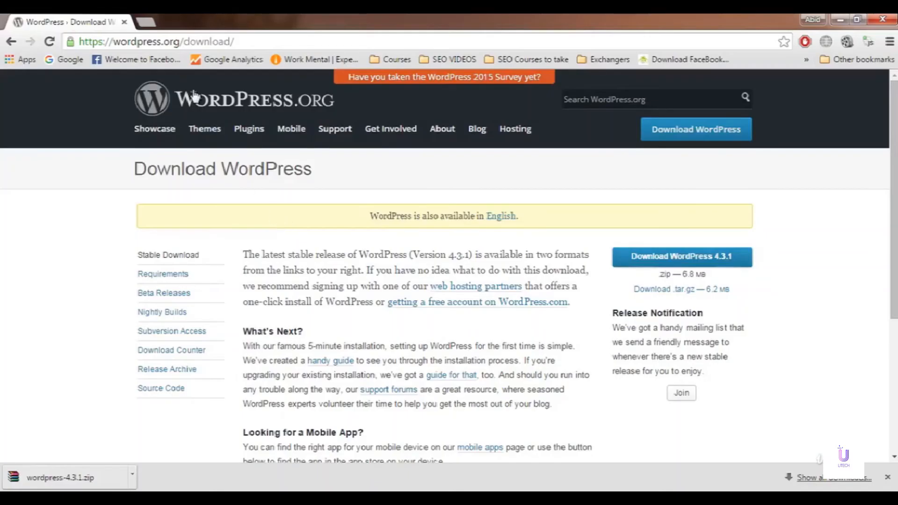
pyautogui.click(147, 22)
pyautogui.click(124, 21)
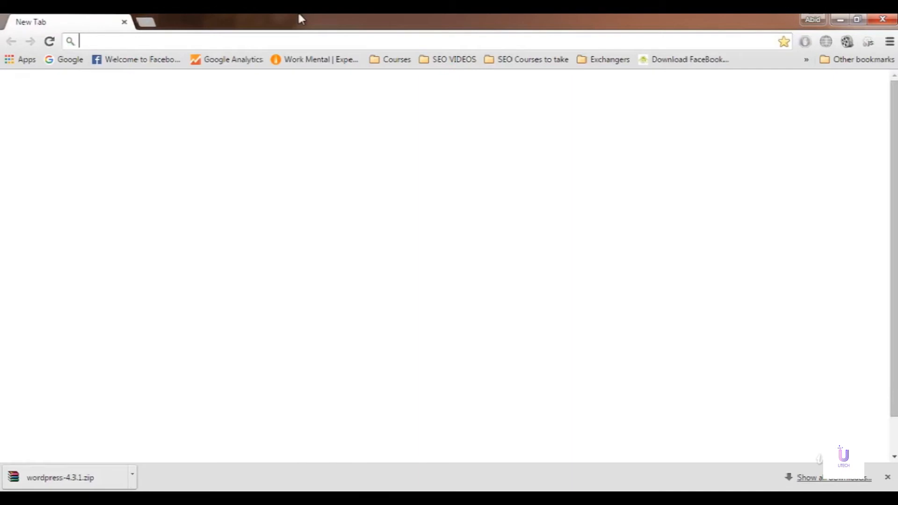
pyautogui.write('localh')
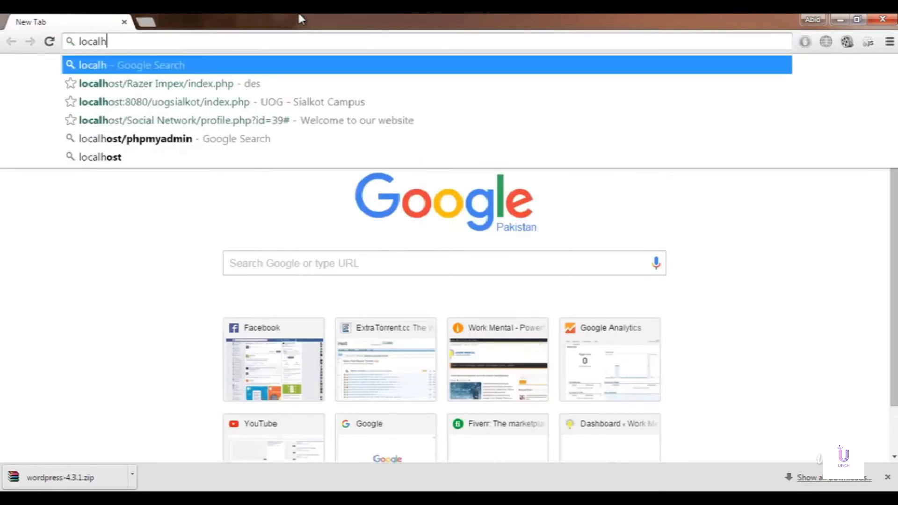
pyautogui.write('ost')
pyautogui.press('Return')
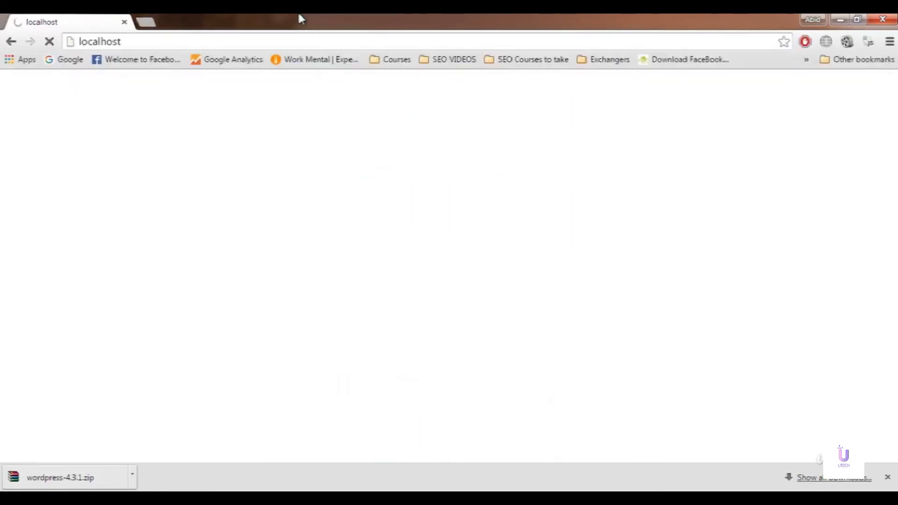
pyautogui.click(887, 477)
pyautogui.click(41, 171)
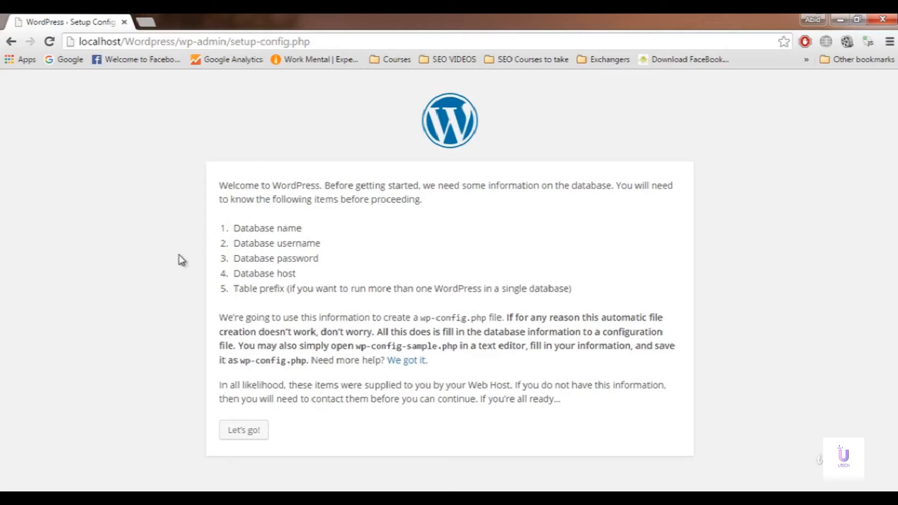
# Step: Load localhost/phpmyadmin in a new Chrome tab beside the WordPress setup page
pyautogui.click(149, 24)
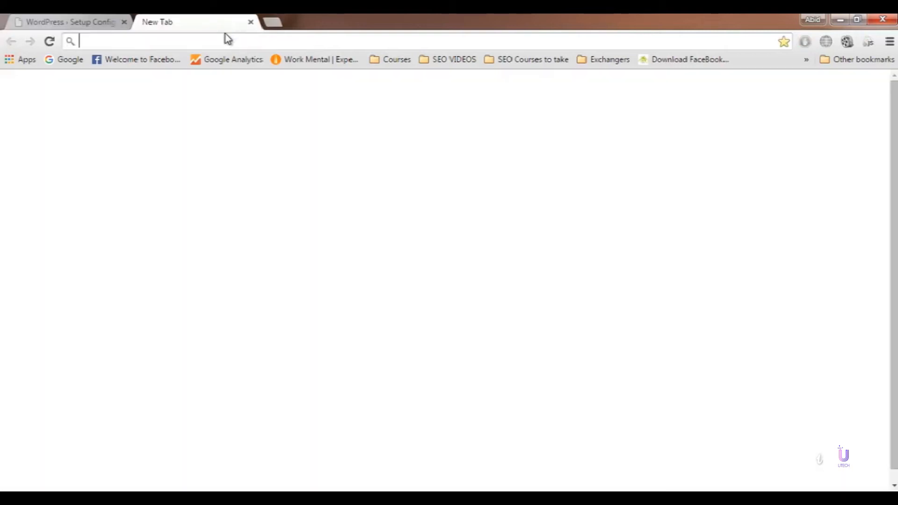
pyautogui.write('localhost')
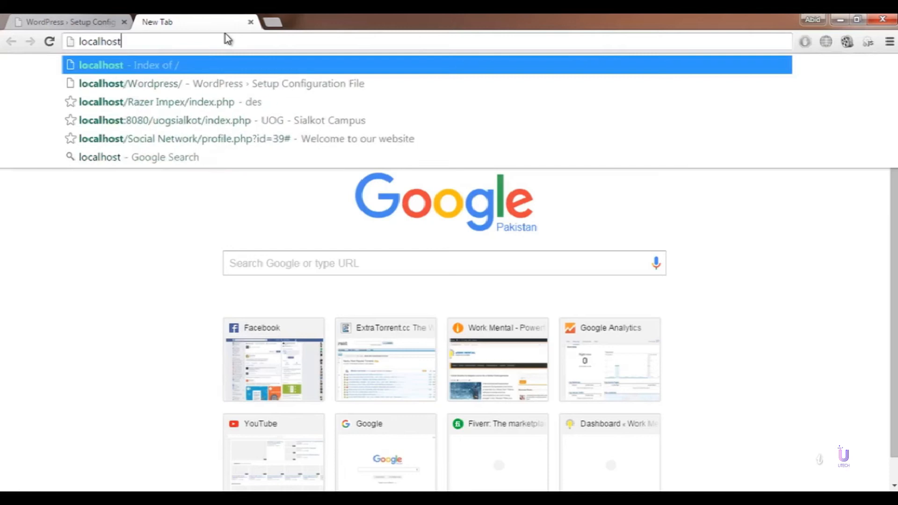
pyautogui.write('/ph')
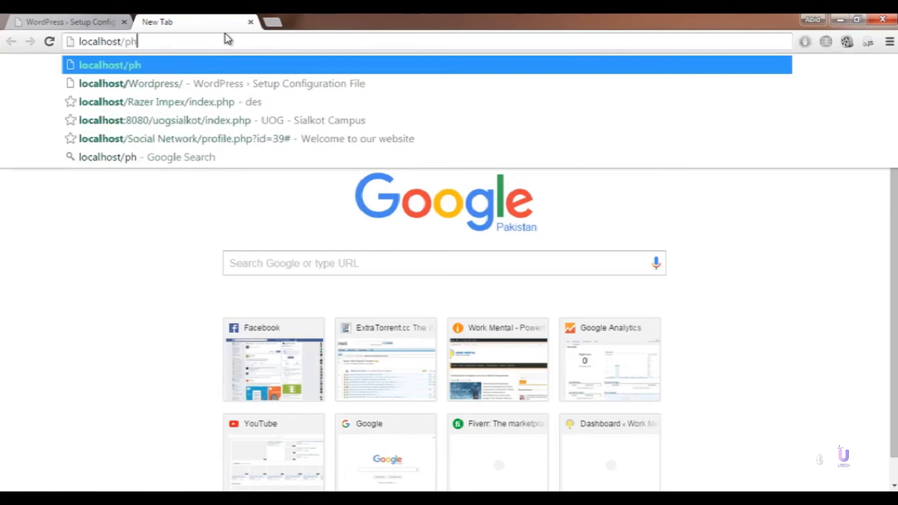
pyautogui.write('pmyadmin')
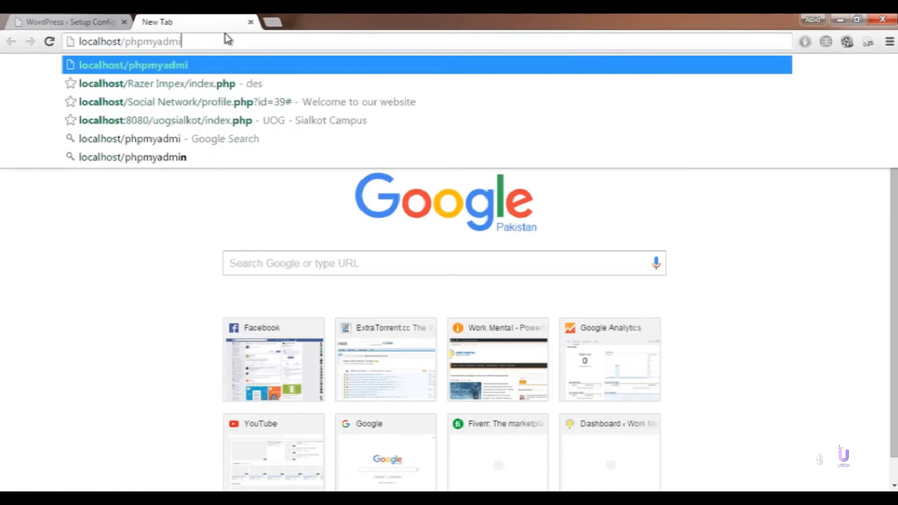
pyautogui.press('Return')
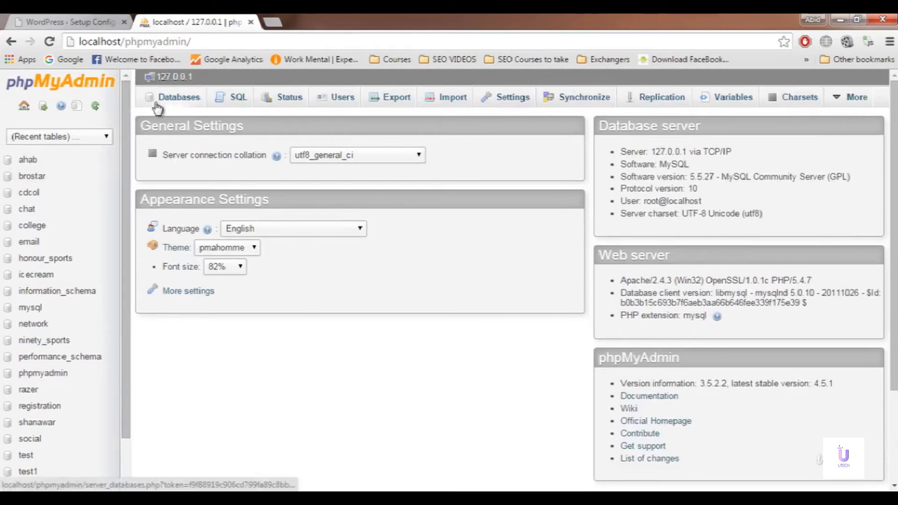
# Step: Create a database named wordpress from phpMyAdmin's Databases page, then return to the setup tab
pyautogui.click(178, 98)
pyautogui.click(241, 196)
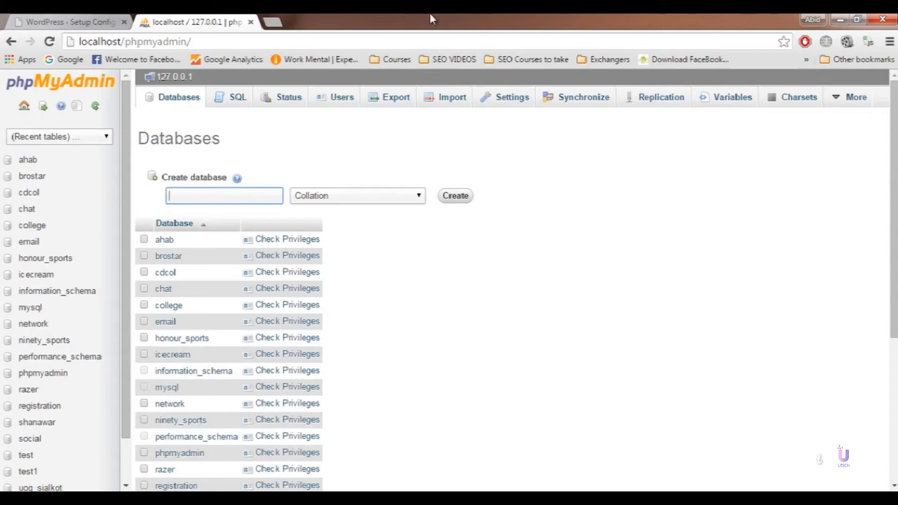
pyautogui.write('wordpress')
pyautogui.click(456, 196)
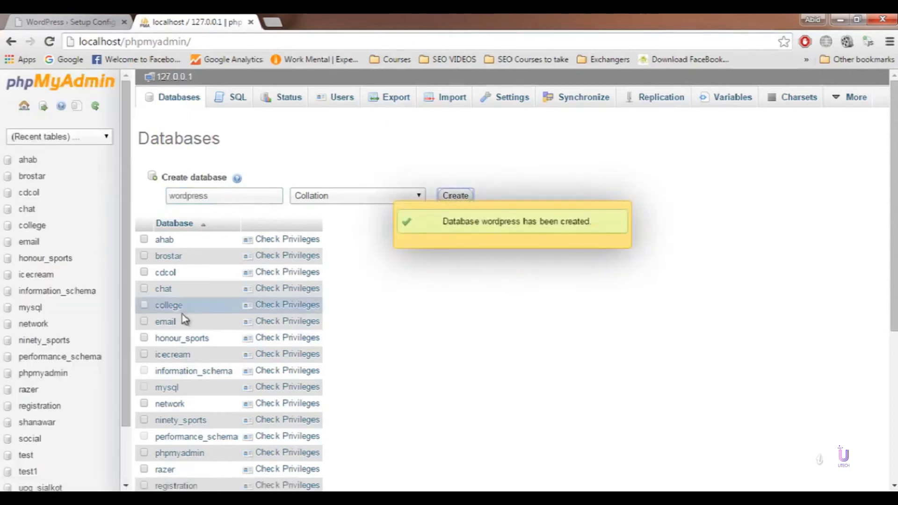
pyautogui.scroll(-2, 100, 245)
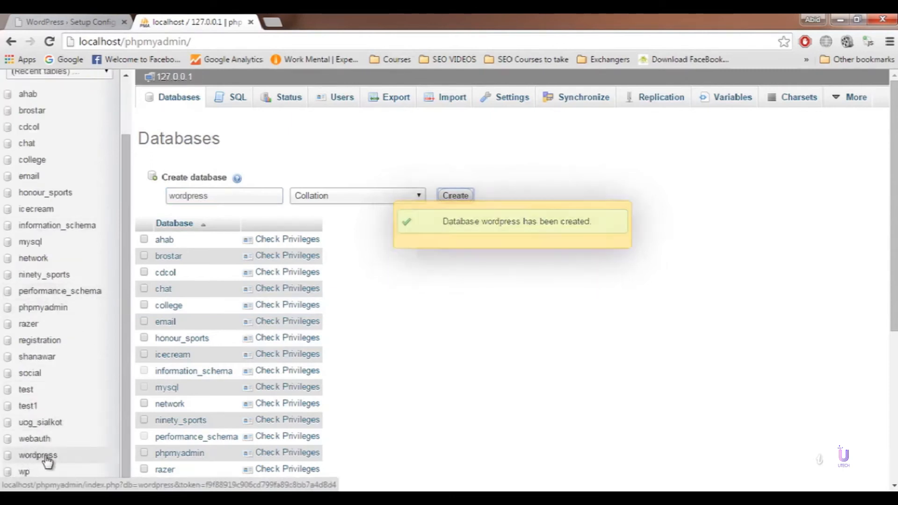
pyautogui.click(63, 18)
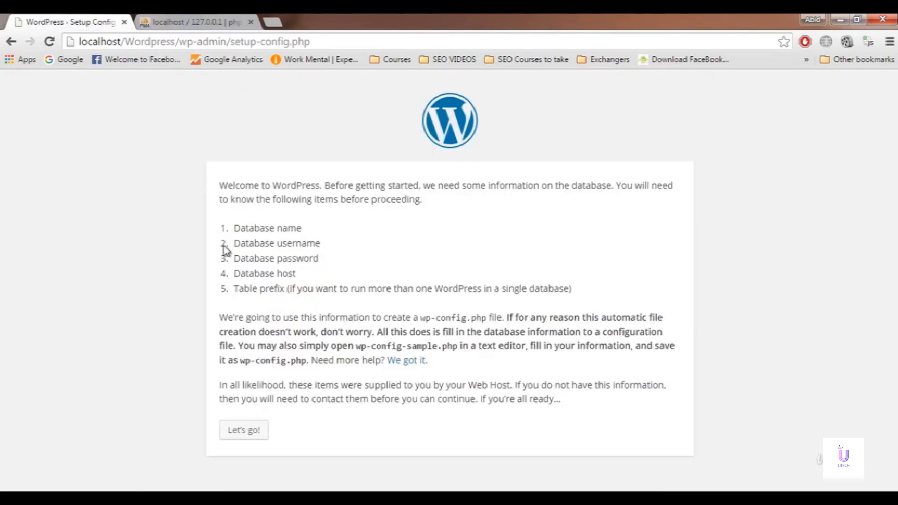
# Step: Check the Database Name wordpress against phpMyAdmin's database list
pyautogui.click(238, 437)
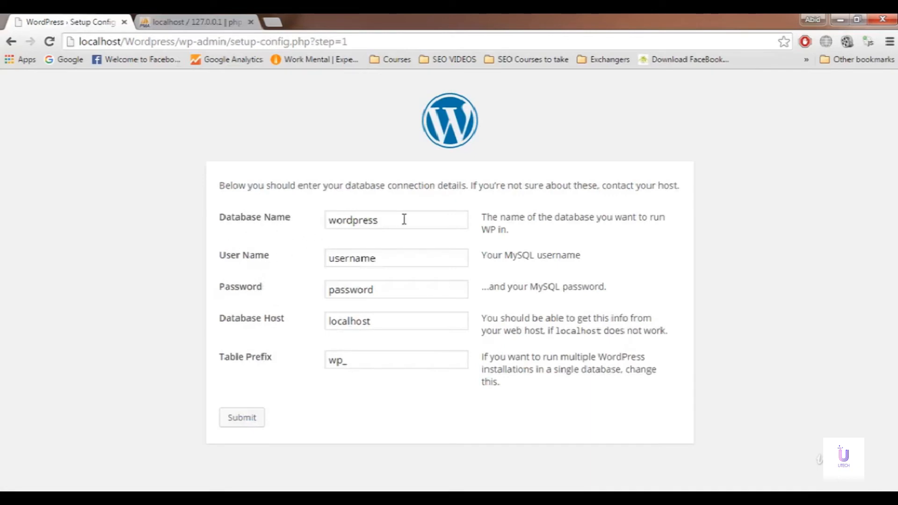
pyautogui.click(196, 22)
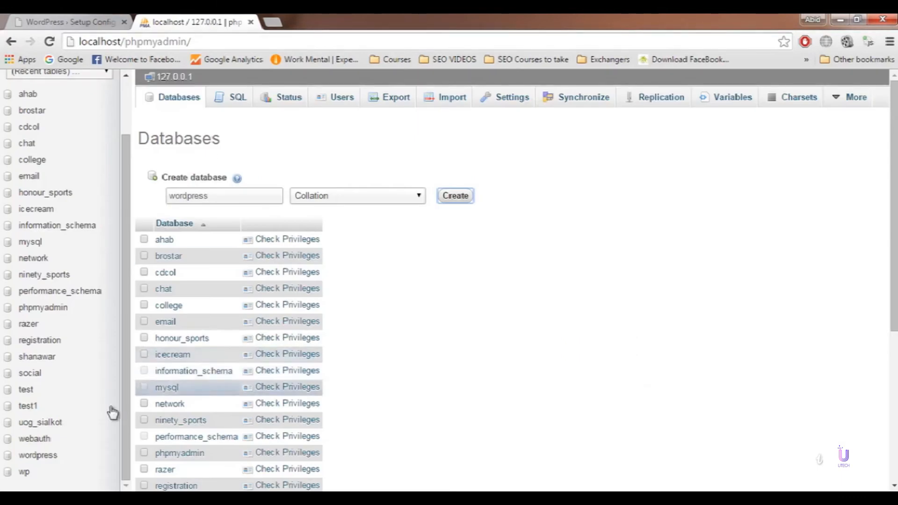
pyautogui.click(55, 21)
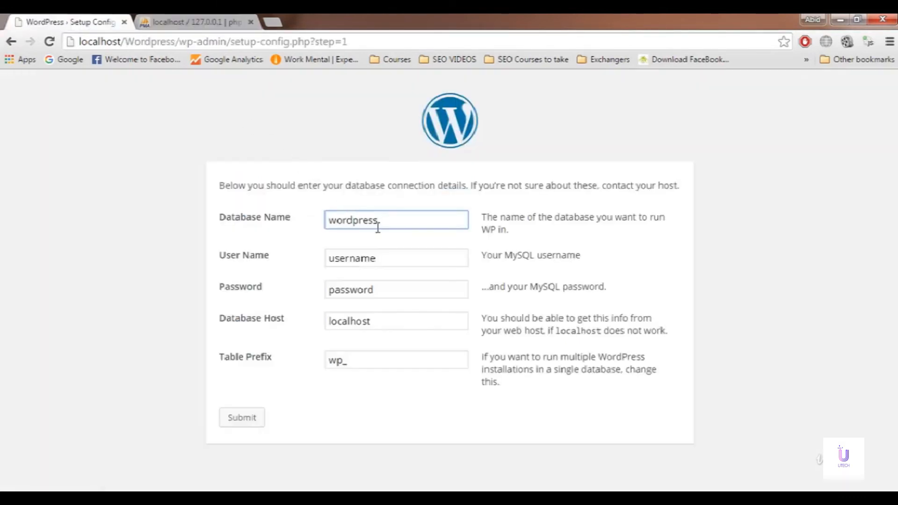
pyautogui.moveTo(378, 227); pyautogui.dragTo(321, 225)
pyautogui.click(360, 276)
pyautogui.click(376, 256)
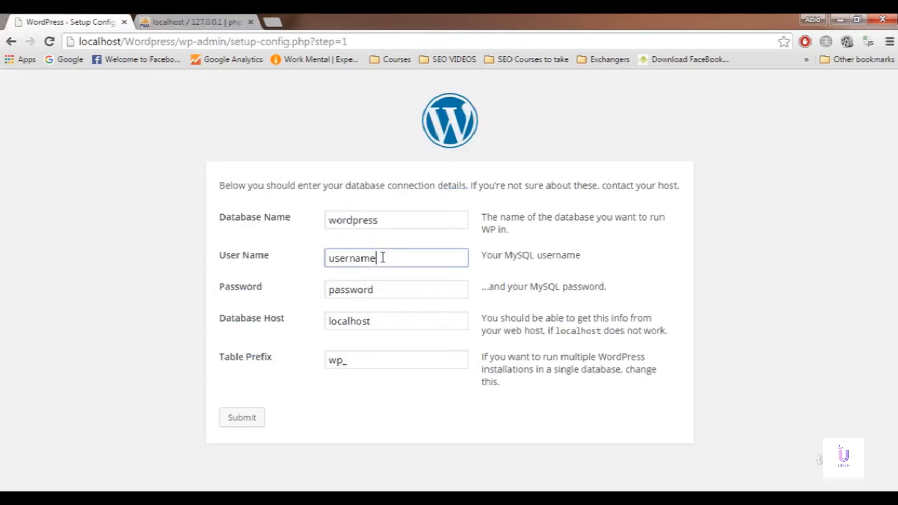
pyautogui.click(201, 21)
pyautogui.click(104, 19)
# Step: Set User Name root with an empty password, keep Host localhost and prefix wp_, and submit
pyautogui.doubleClick(398, 257)
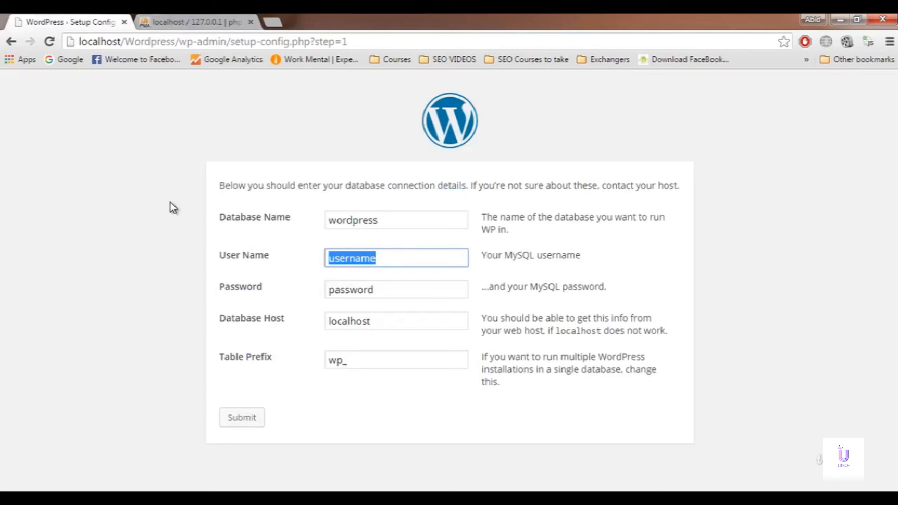
pyautogui.write('root')
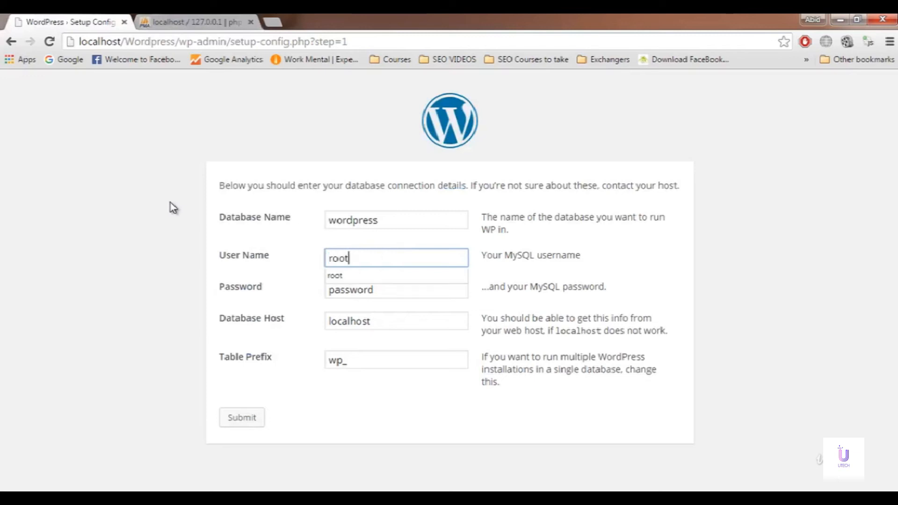
pyautogui.doubleClick(425, 291)
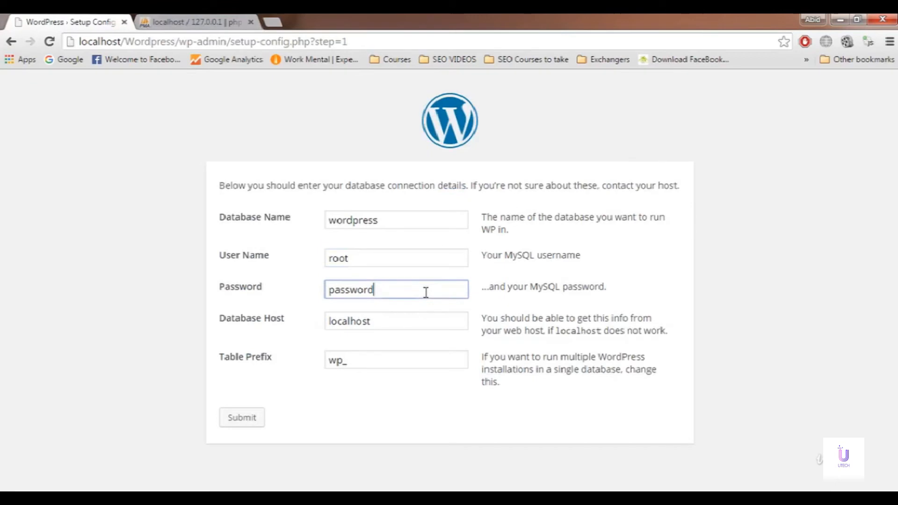
pyautogui.press('BackSpace')
pyautogui.click(397, 321)
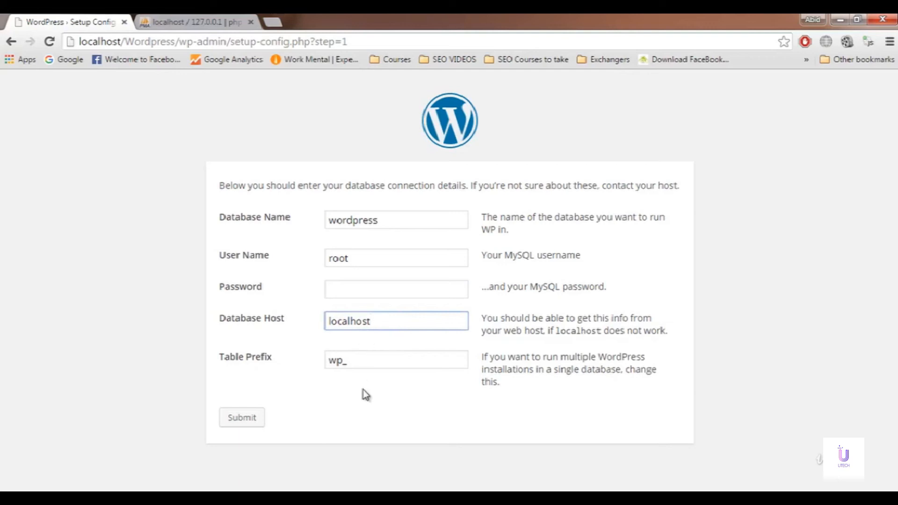
pyautogui.click(363, 367)
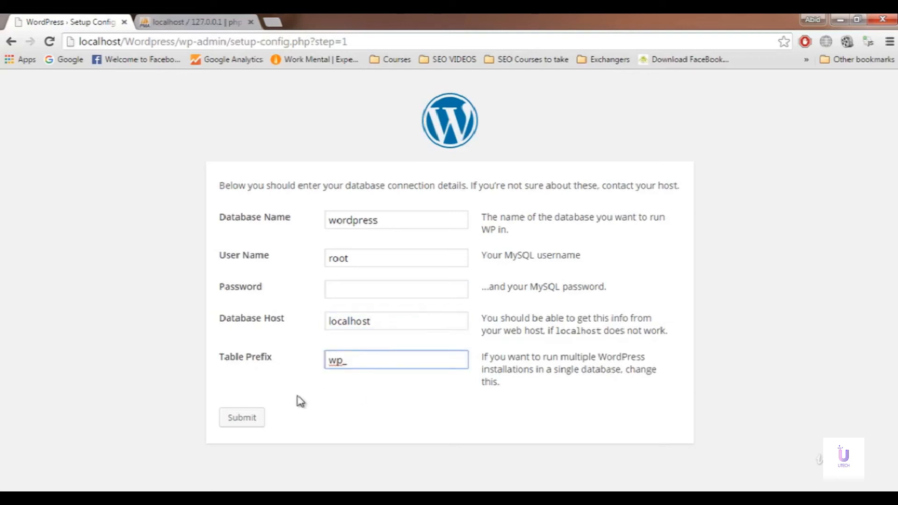
pyautogui.click(248, 421)
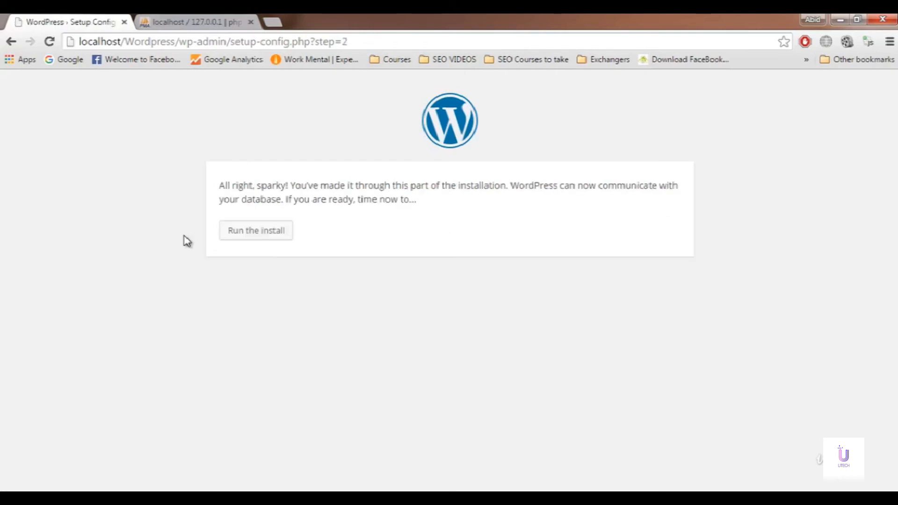
# Step: Run the WordPress install from the connection-success page
pyautogui.click(251, 239)
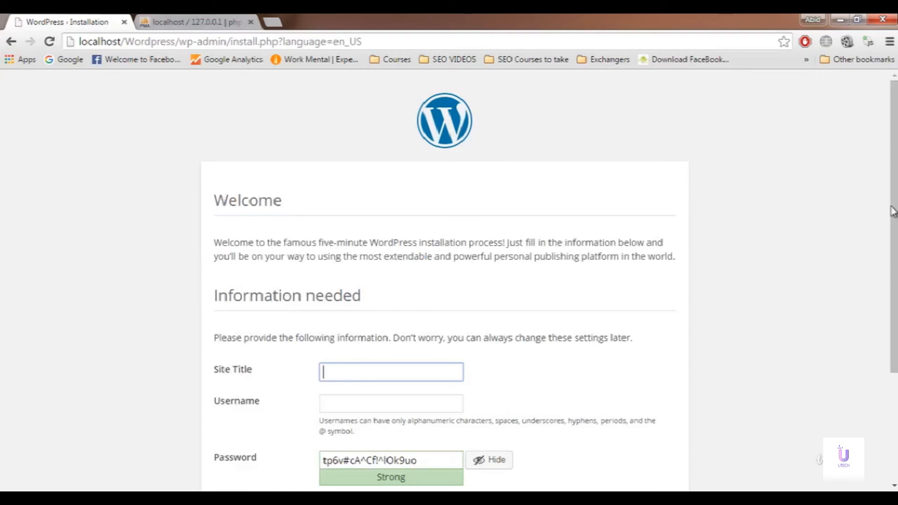
# Step: Enter the Site Title Health and the admin username
pyautogui.scroll(-3, 893, 212)
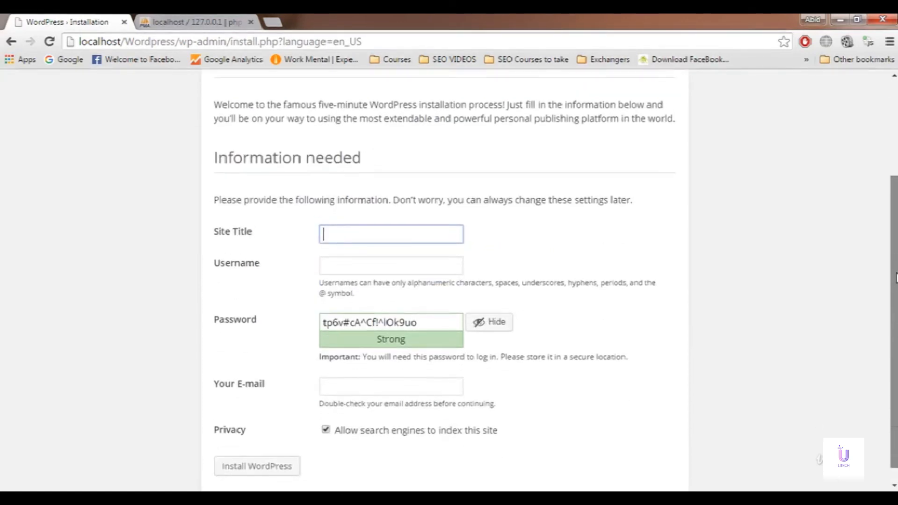
pyautogui.moveTo(896, 278); pyautogui.dragTo(895, 284)
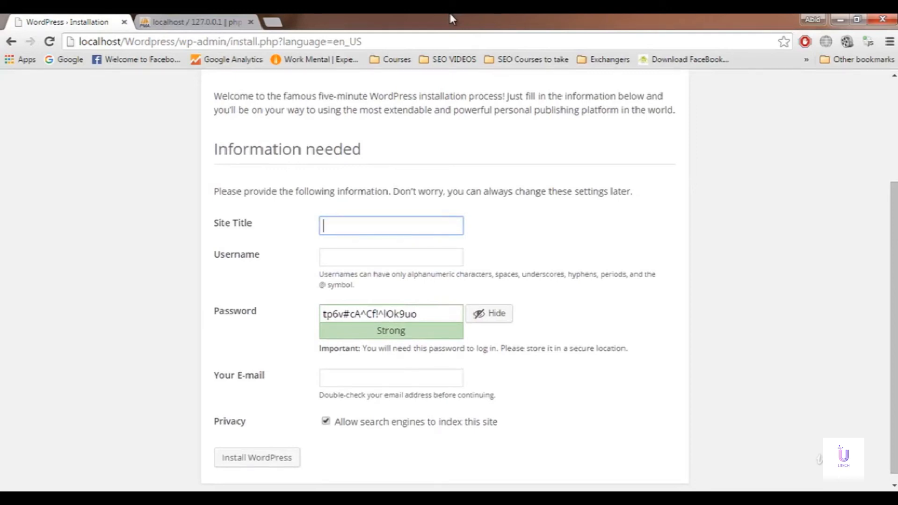
pyautogui.write('Health')
pyautogui.doubleClick(397, 229)
pyautogui.click(365, 263)
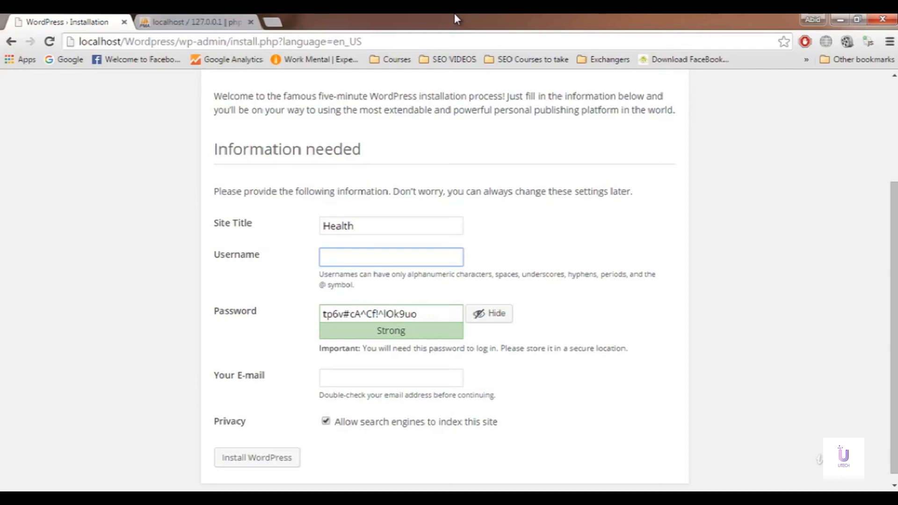
pyautogui.write('Usman')
# Step: Replace the generated password with a weak one, confirm its use, add the admin e-mail and install
pyautogui.tripleClick(420, 313)
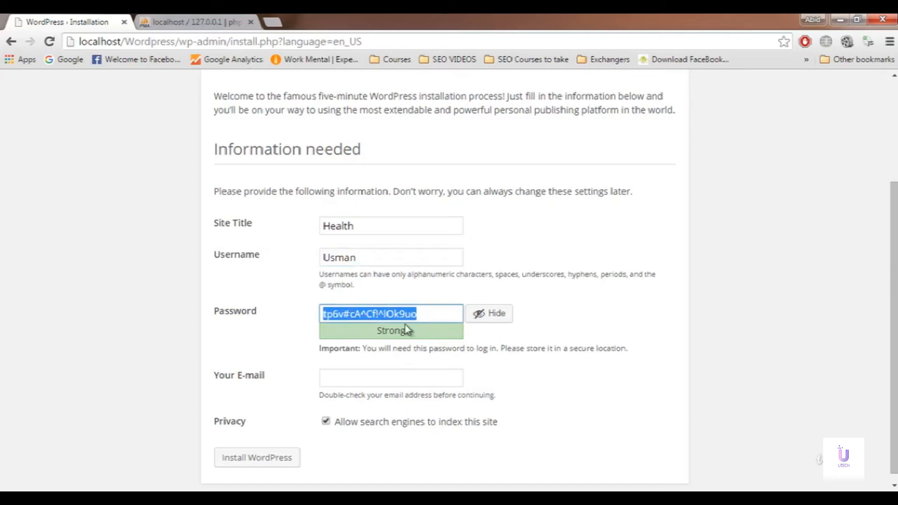
pyautogui.scroll(-1, 703, 329)
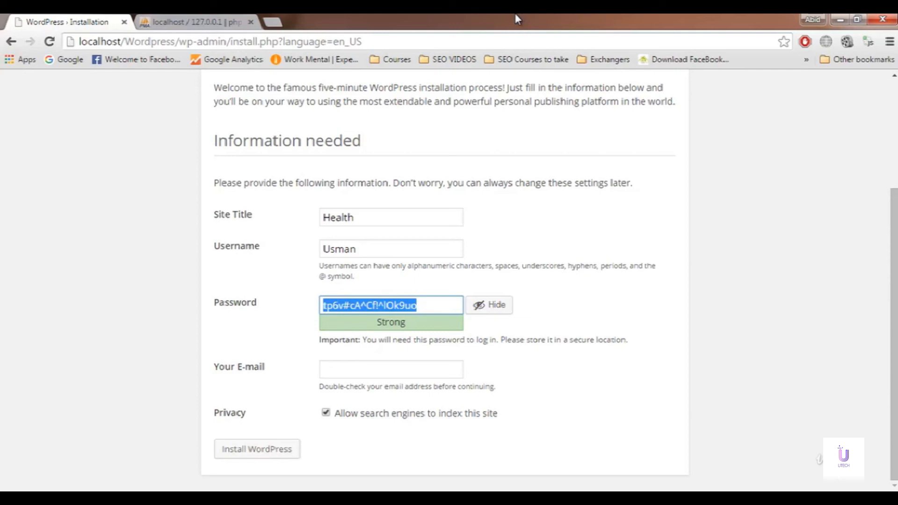
pyautogui.write('Hello')
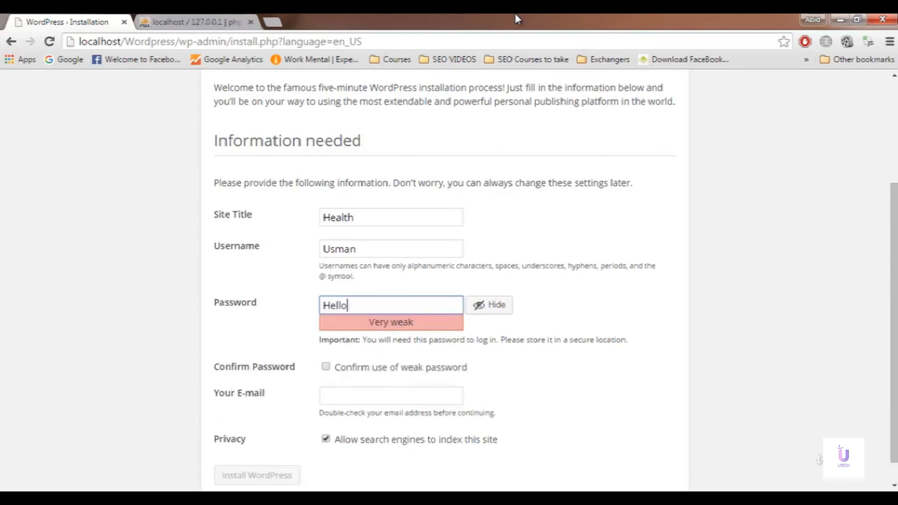
pyautogui.write('world')
pyautogui.scroll(-1, 515, 323)
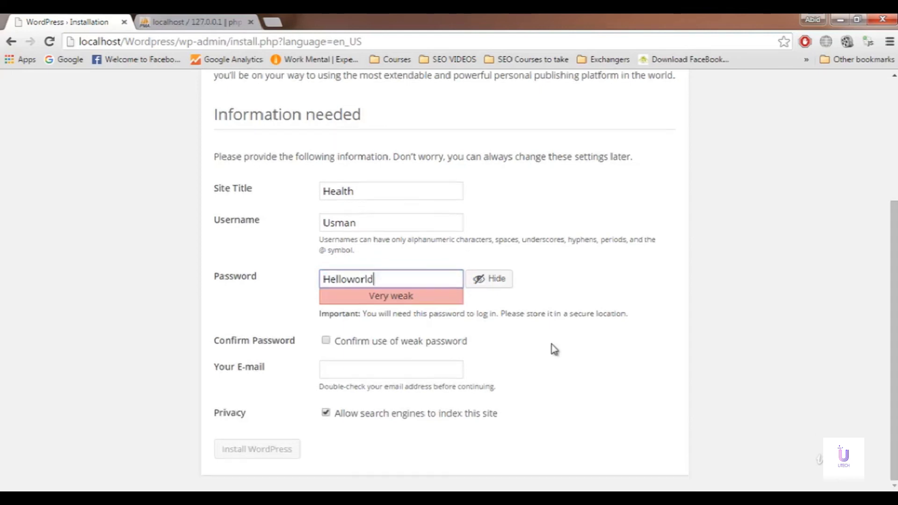
pyautogui.click(373, 344)
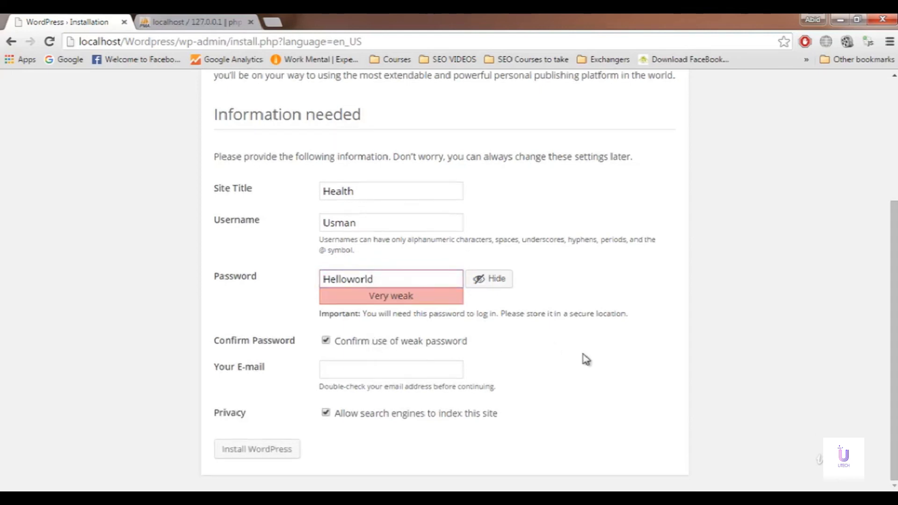
pyautogui.click(455, 367)
pyautogui.click(517, 355)
pyautogui.click(449, 372)
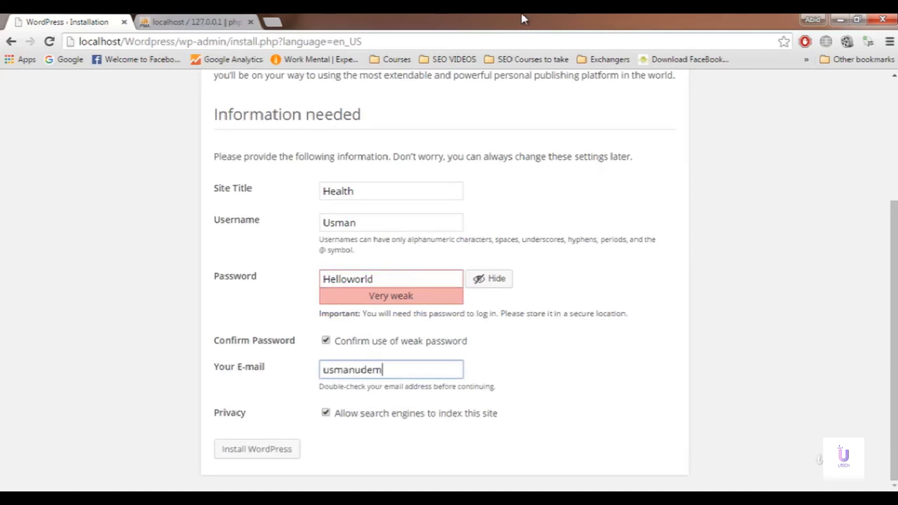
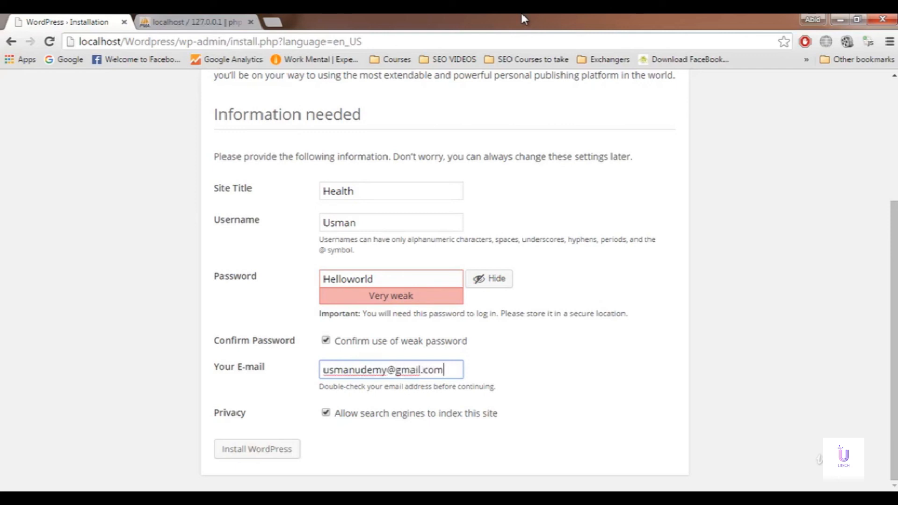
pyautogui.click(325, 422)
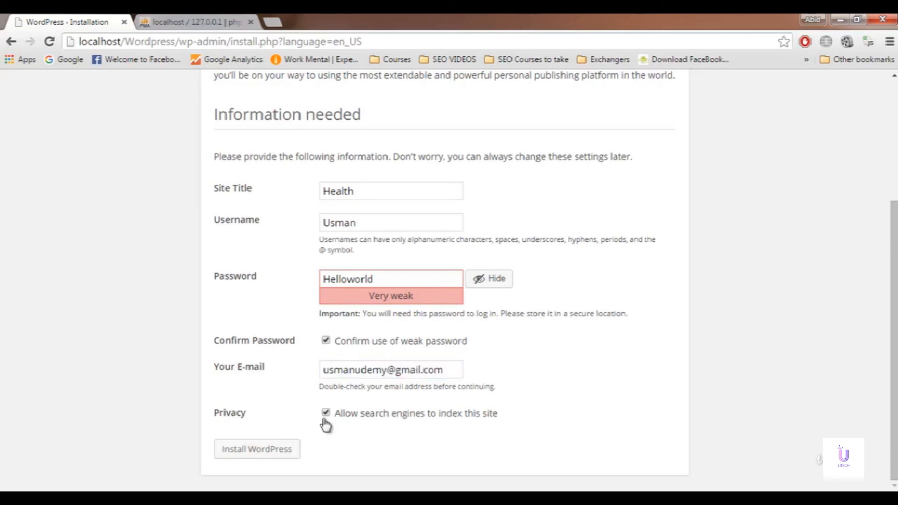
pyautogui.click(253, 451)
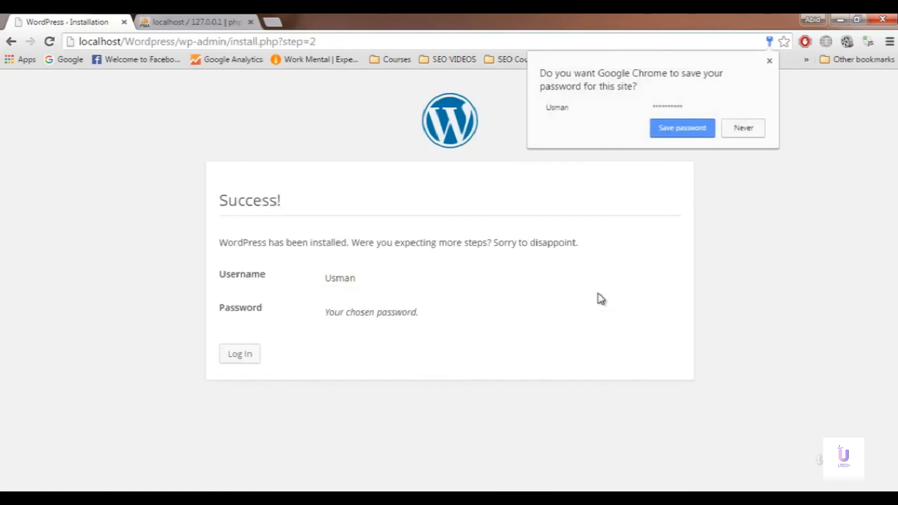
# Step: Decline saving the password, go to the Health login page, and close the phpMyAdmin tab
pyautogui.click(738, 128)
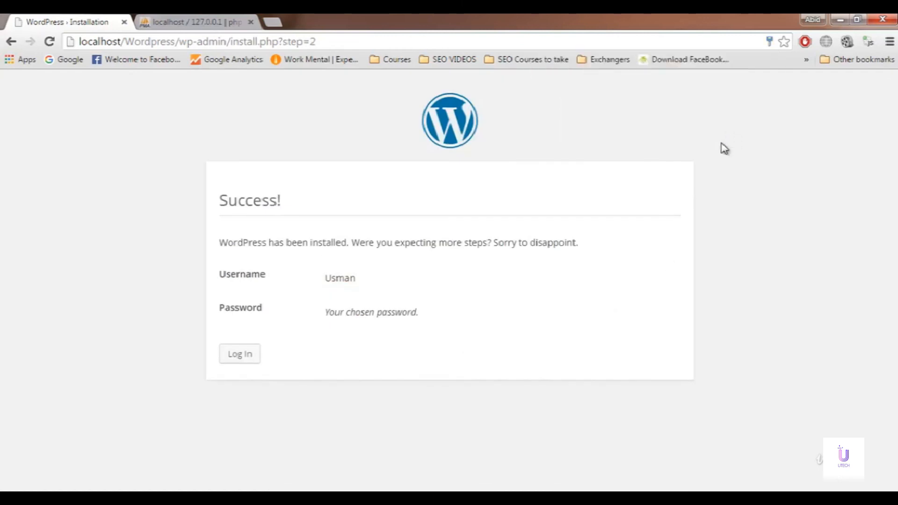
pyautogui.click(237, 361)
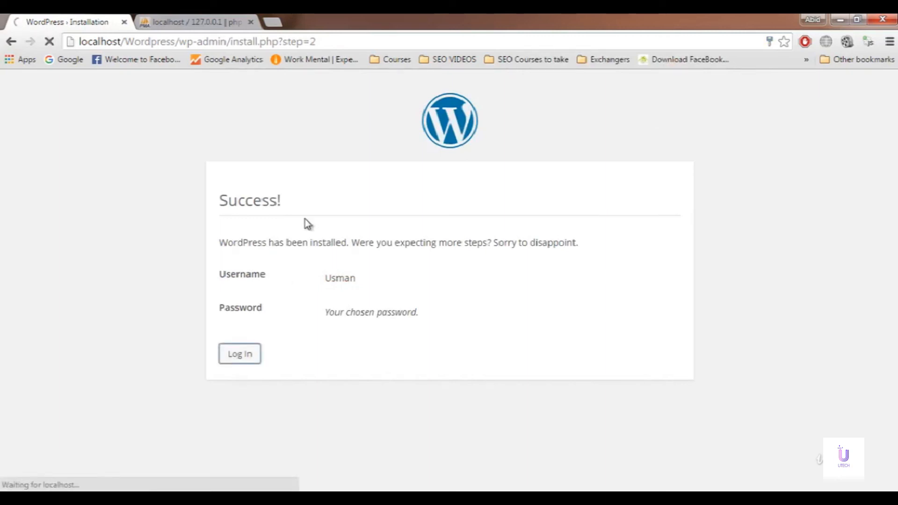
pyautogui.click(225, 20)
pyautogui.click(250, 21)
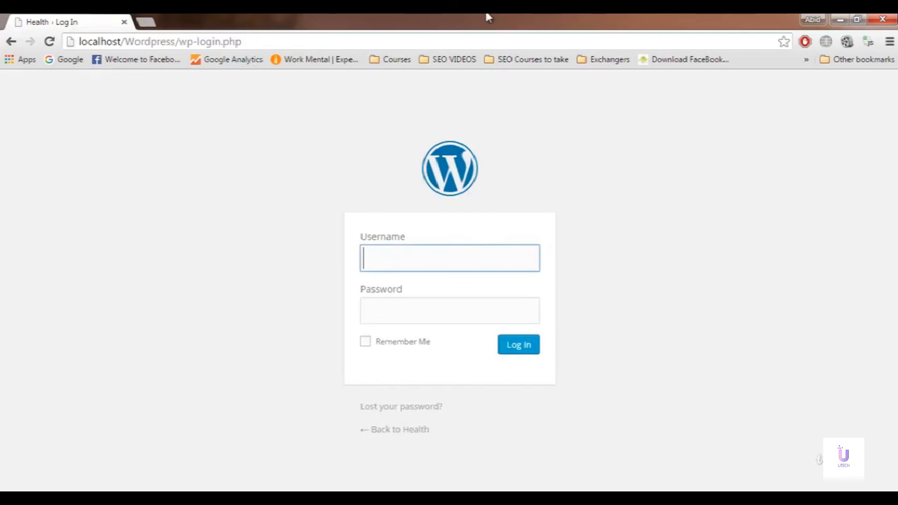
# Step: Log in to the dashboard with the admin username and password
pyautogui.write('u')
pyautogui.press('BackSpace')
pyautogui.write('Usman')
pyautogui.press('Tab')
pyautogui.write('**********')
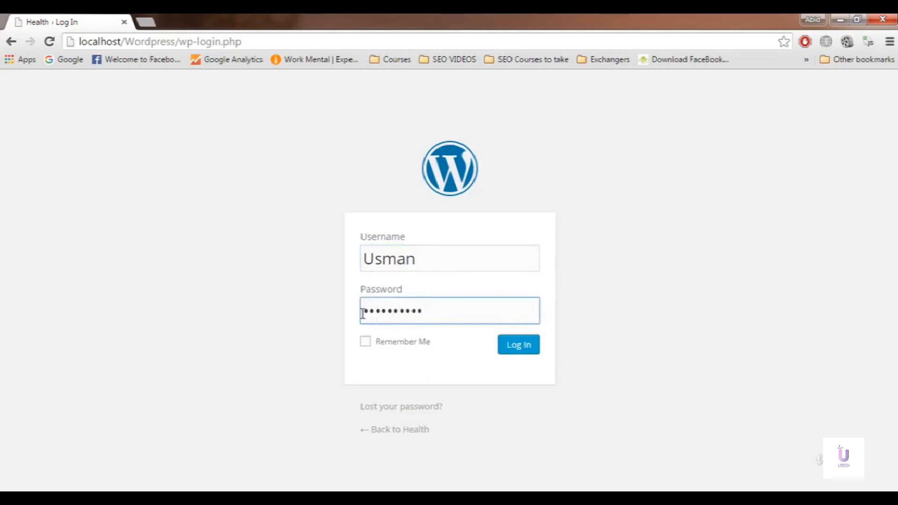
pyautogui.click(513, 348)
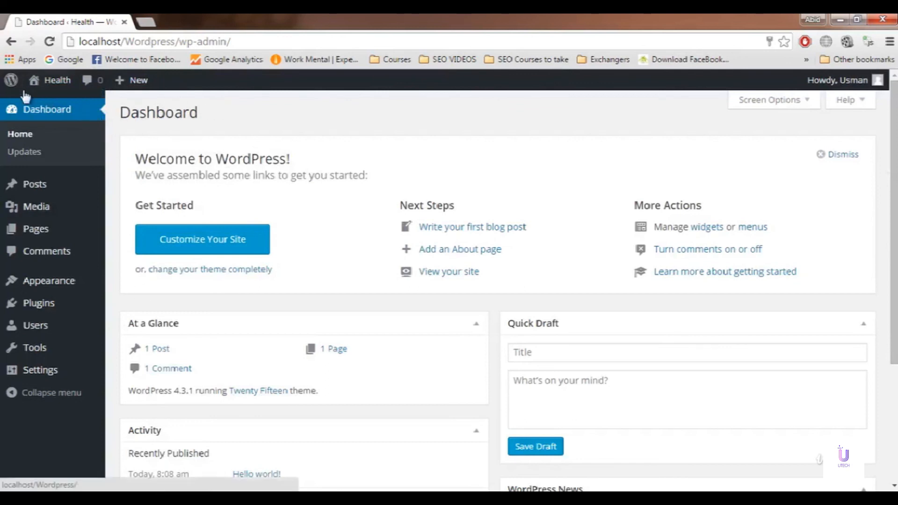
# Step: Open the Health front page in a new tab placed ahead of the Dashboard tab
pyautogui.rightClick(43, 88)
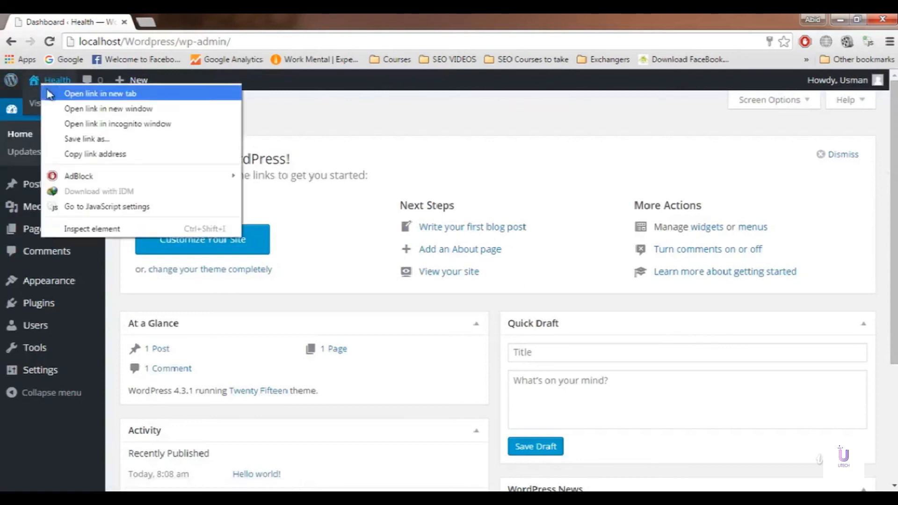
pyautogui.click(48, 93)
pyautogui.moveTo(221, 20); pyautogui.dragTo(13, 20)
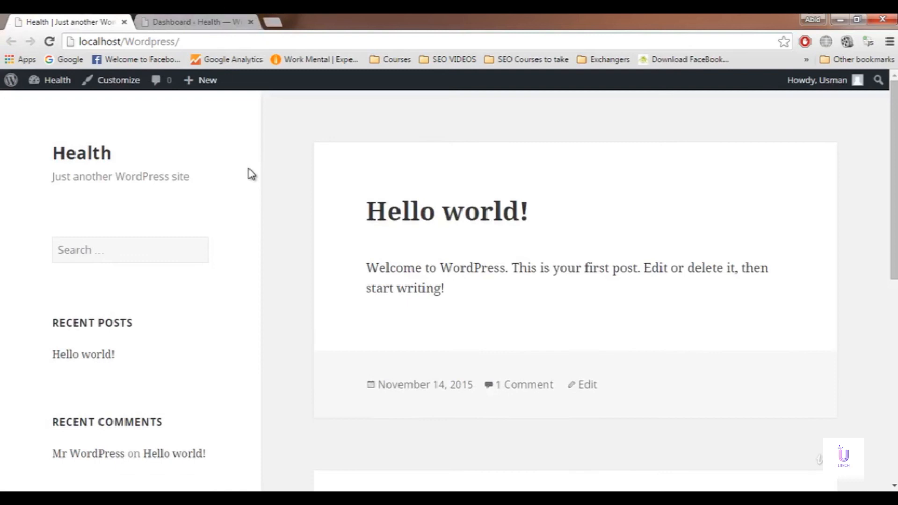
# Step: Scroll the Health front page to view the Hello world! post and sidebar sections
pyautogui.moveTo(892, 188); pyautogui.dragTo(886, 94)
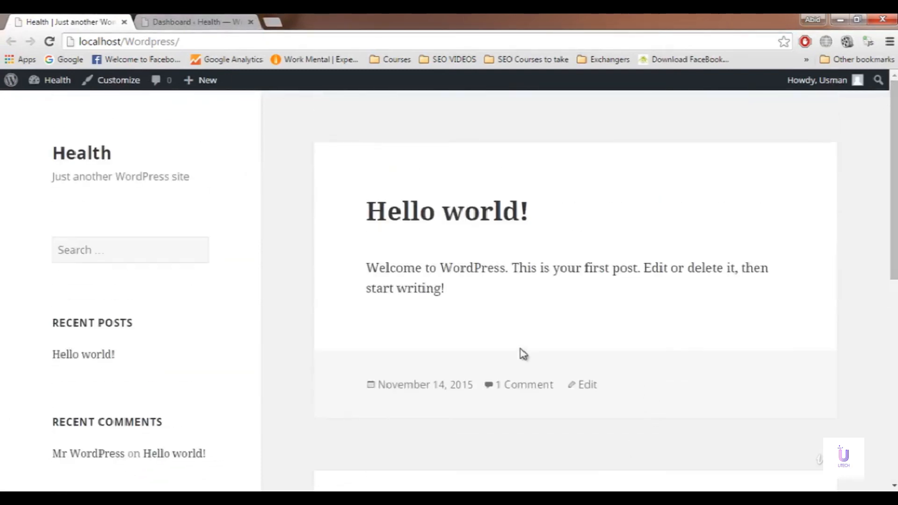